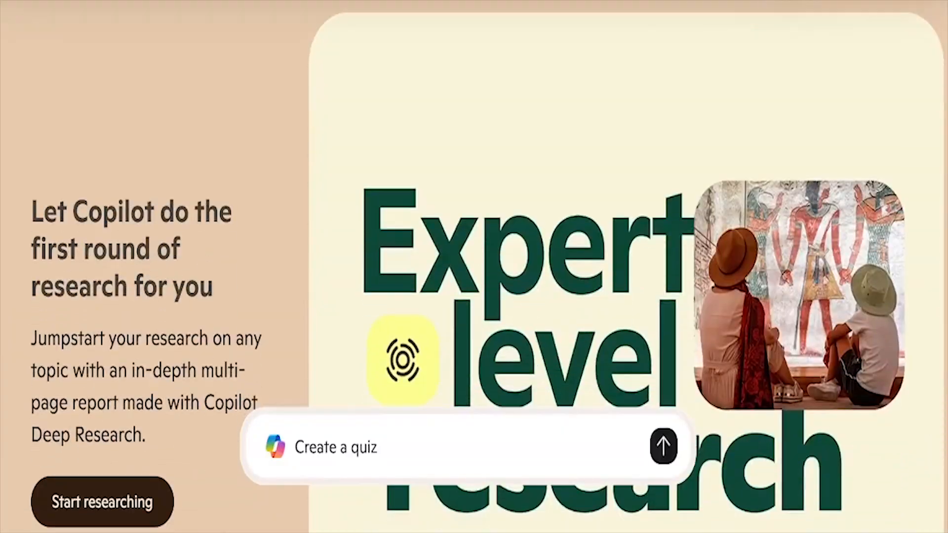
scroll(474, 267, down, 10)
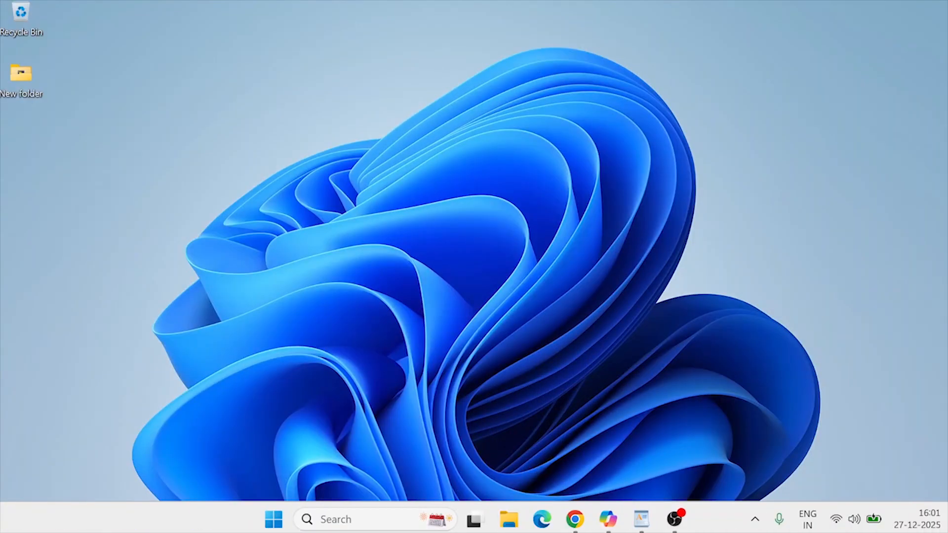
Step: Look up copilot in the Windows search and launch the Copilot app
click(377, 521)
text(copilot)
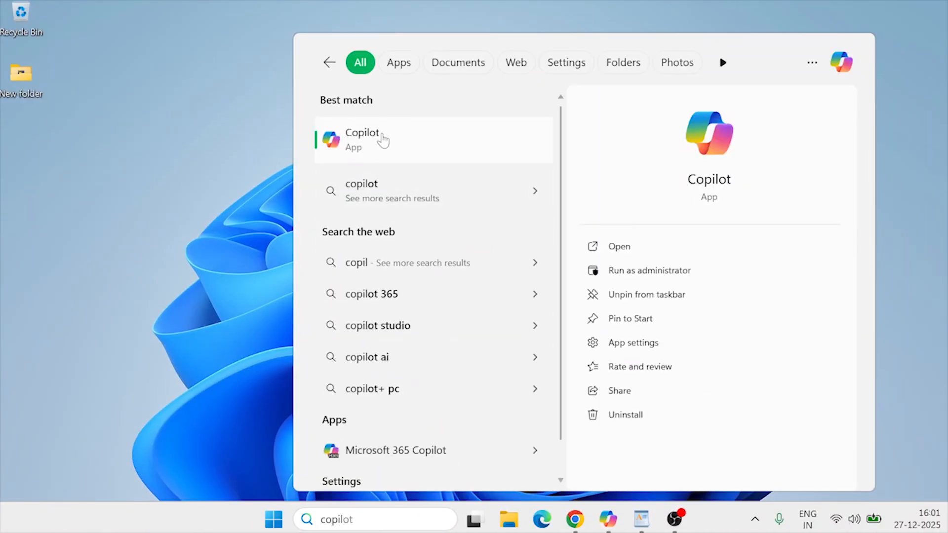
click(255, 215)
mouse_move(608, 519)
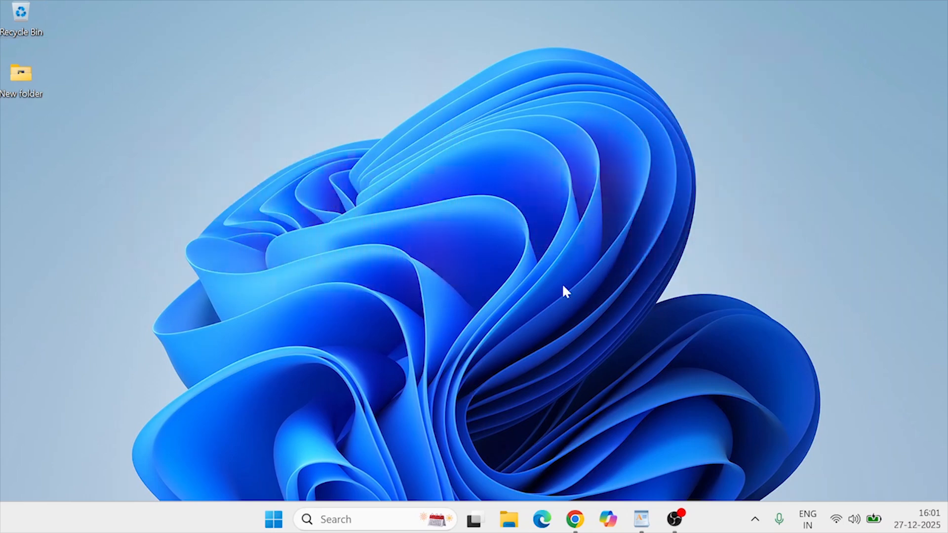
key(ctrl+c)
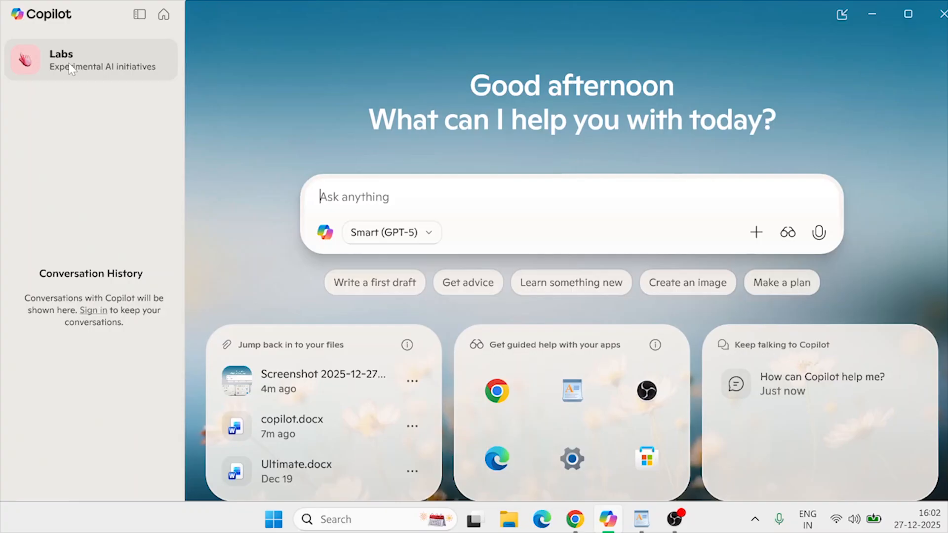
Step: Browse the experimental tools in Copilot Labs and view the sign-in options, choosing Maybe later
click(95, 108)
scroll(508, 298, down, 7)
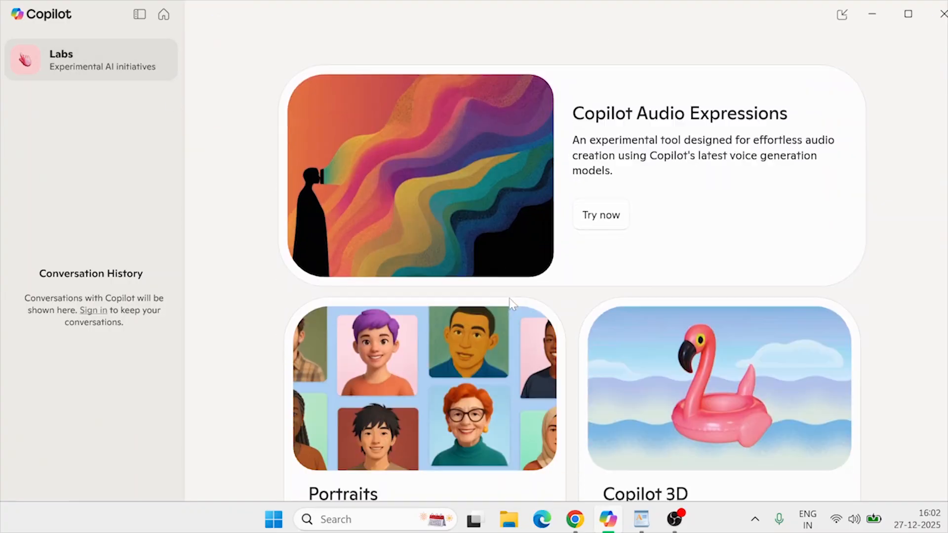
scroll(504, 294, down, 3)
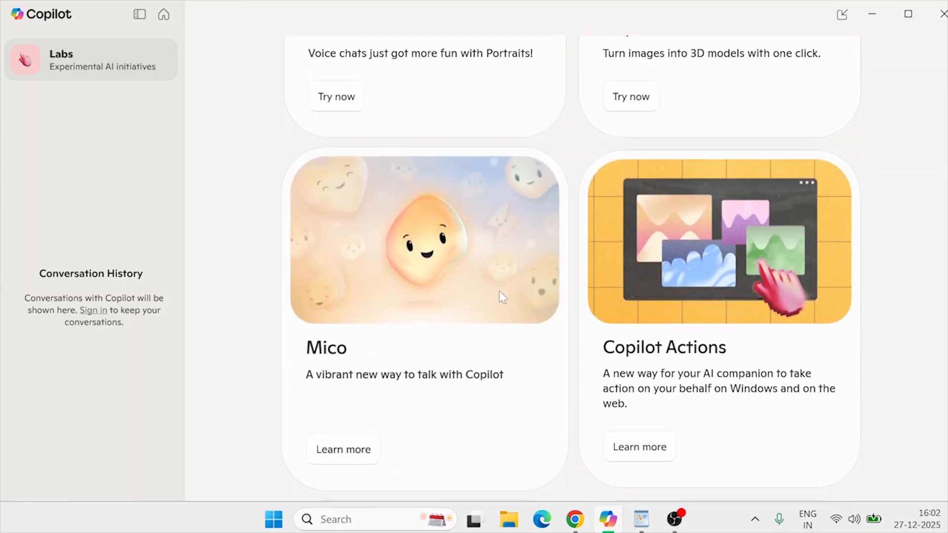
scroll(496, 289, up, 10)
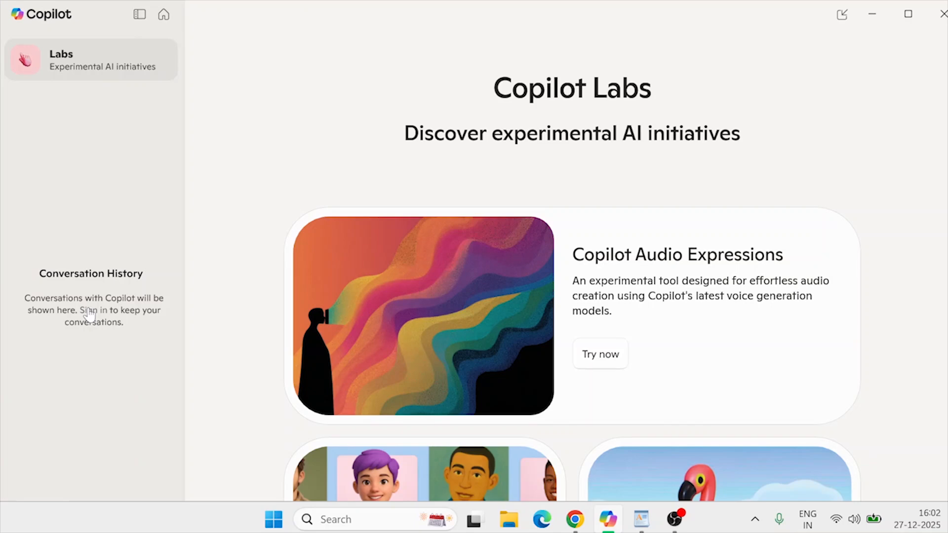
click(89, 314)
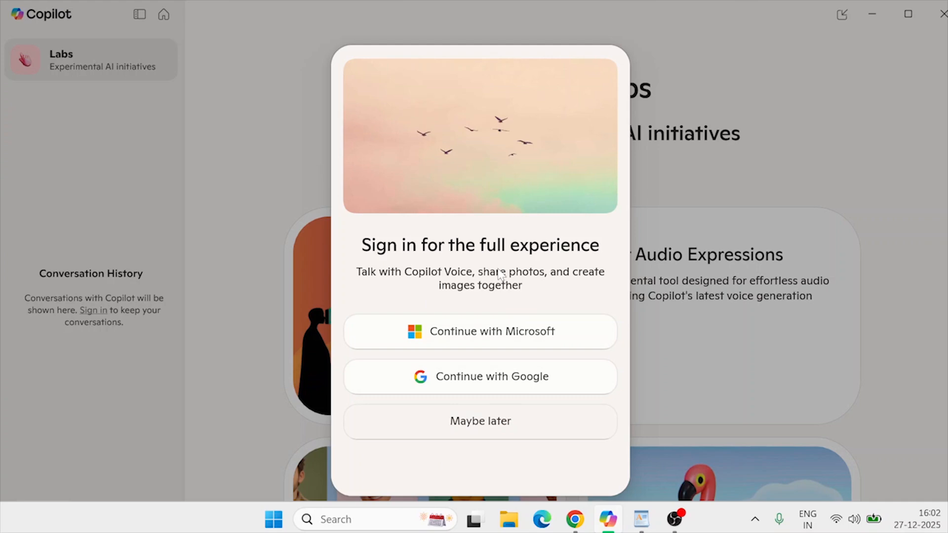
click(513, 428)
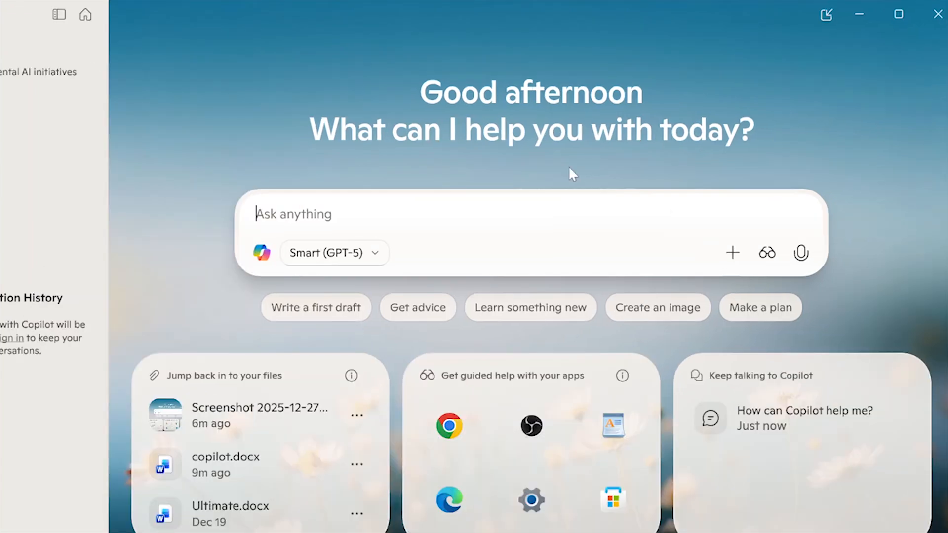
Step: Try the starter prompts Write a first draft, Get advice, Learn something new, Create an image and Make a plan
click(320, 313)
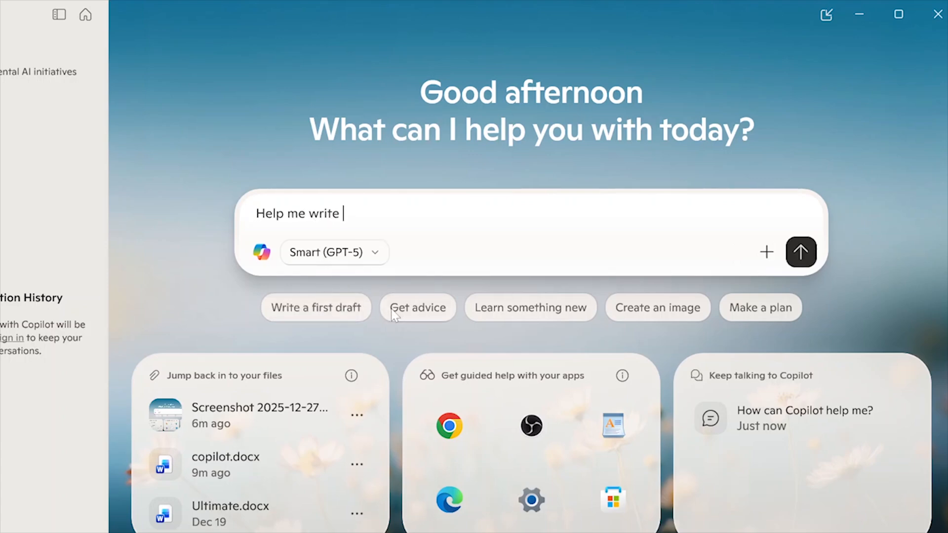
click(419, 313)
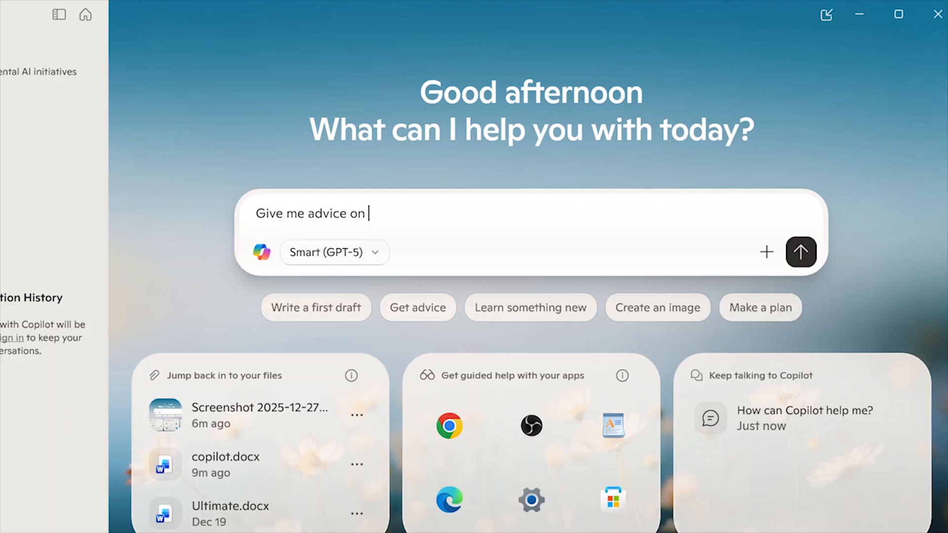
click(549, 315)
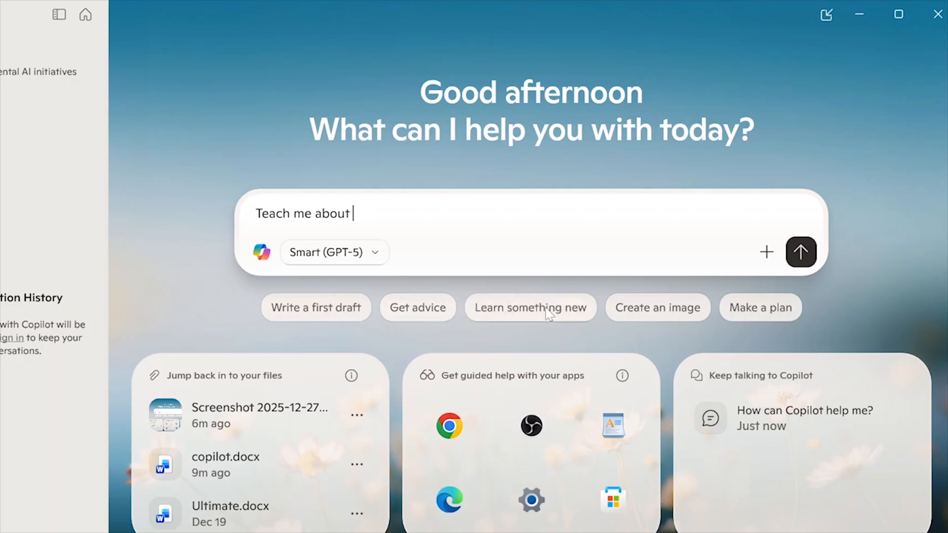
click(660, 316)
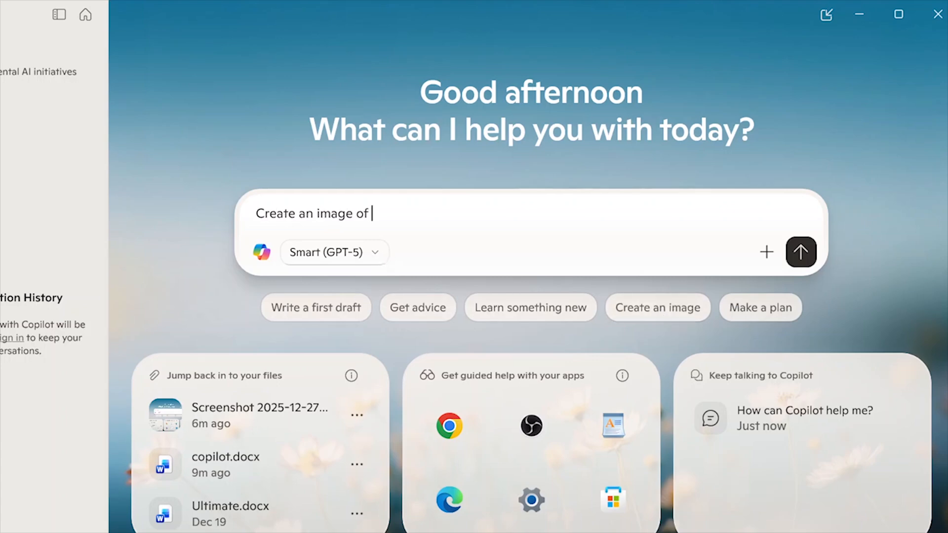
click(754, 318)
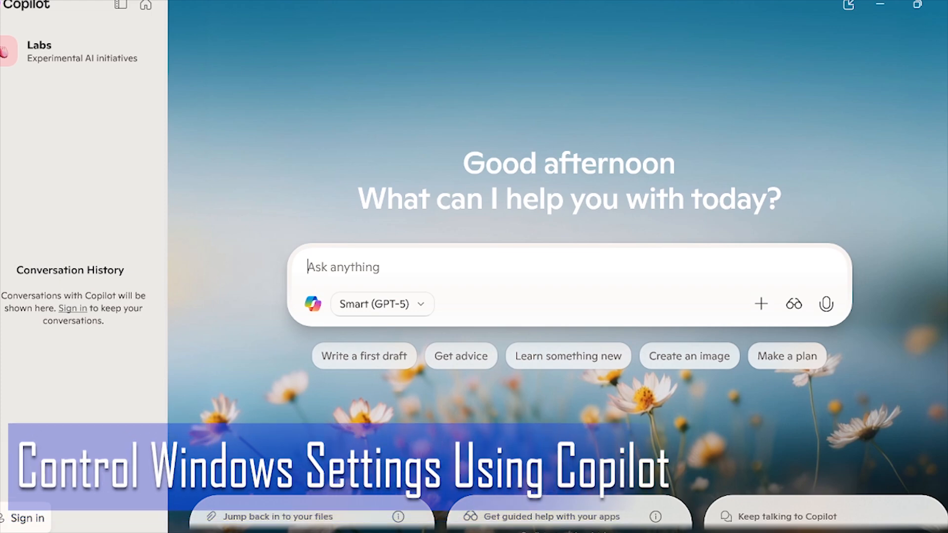
Step: Send Copilot the prompt "turn on bluetooth" and switch Bluetooth on in the Devices settings linked from its reply
text(turn on bluetooth)
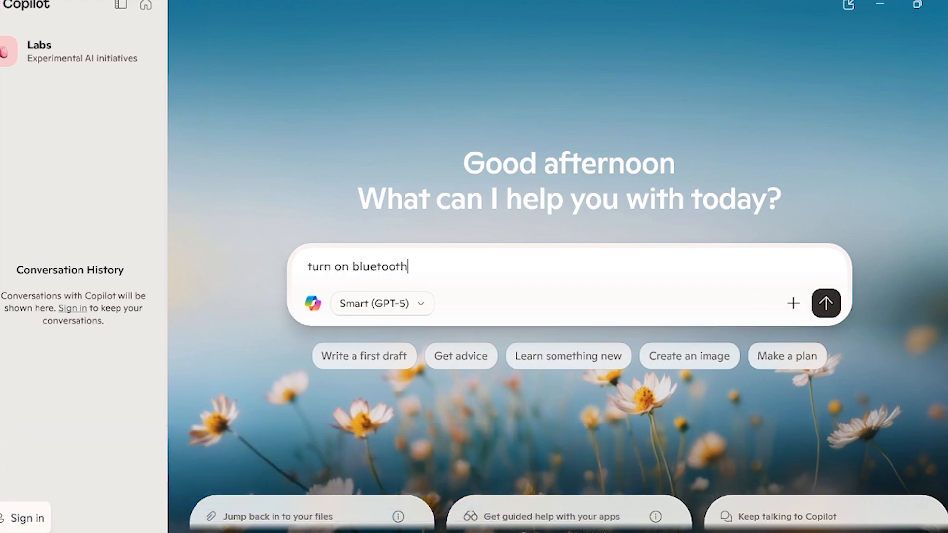
key(Return)
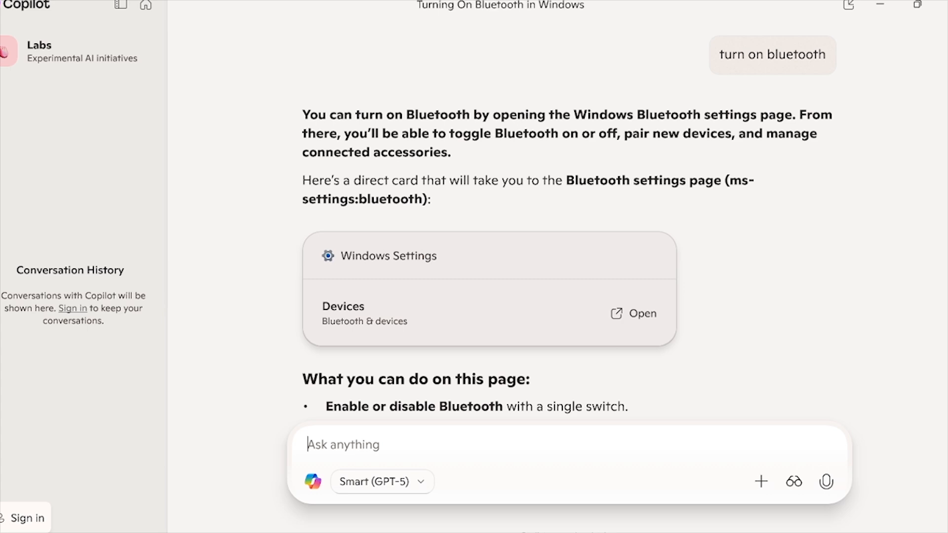
drag(341, 180, 431, 199)
scroll(424, 275, down, 1)
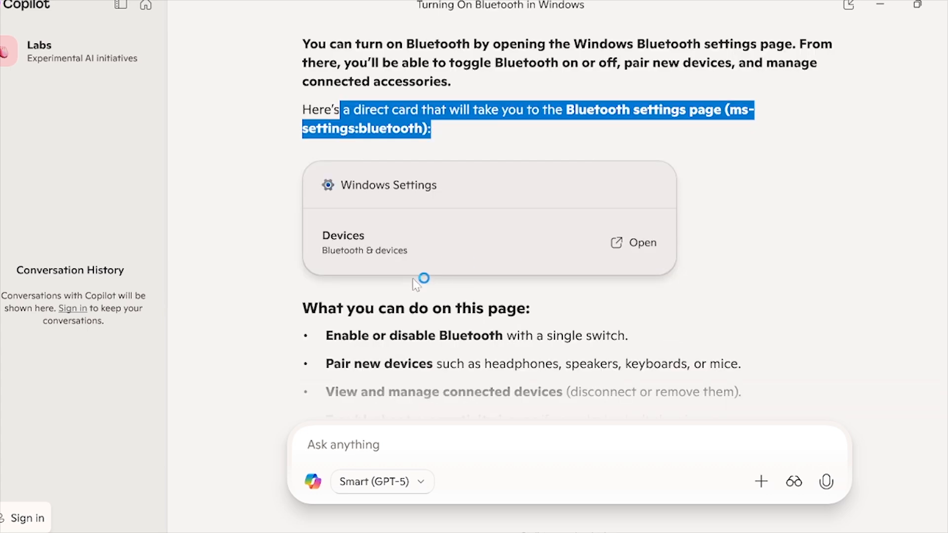
click(639, 245)
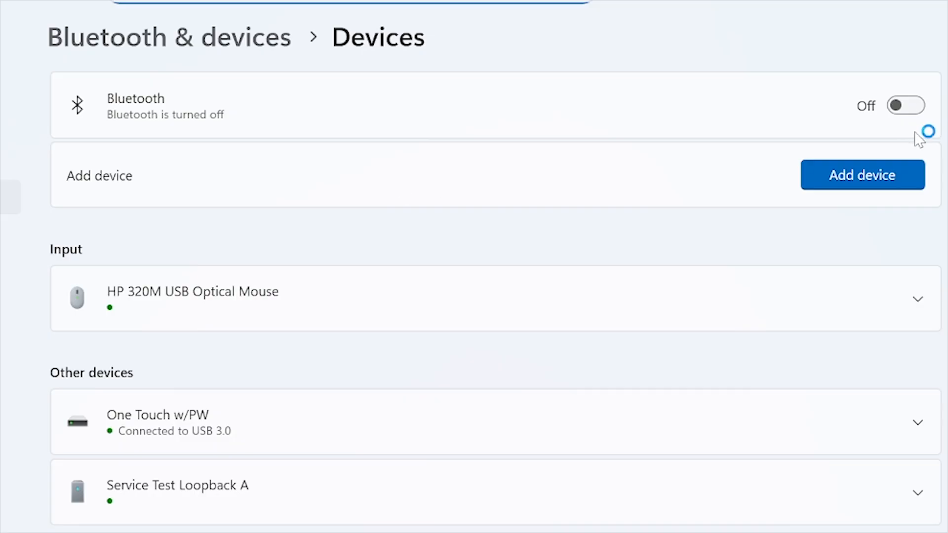
click(921, 106)
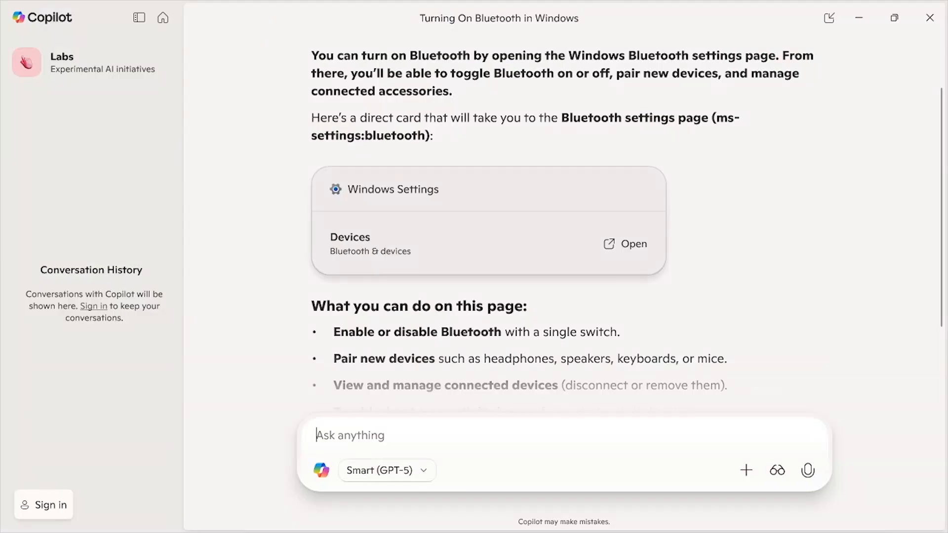
Step: Send the prompt "Enable battery saver" and look through the Power & battery settings linked from the reply
text(Enable batt)
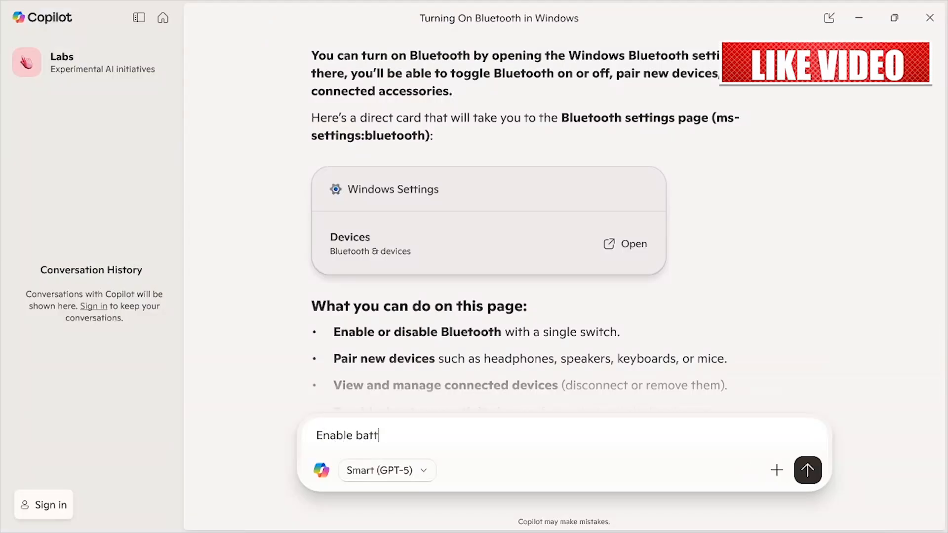
text(ery saver)
key(Return)
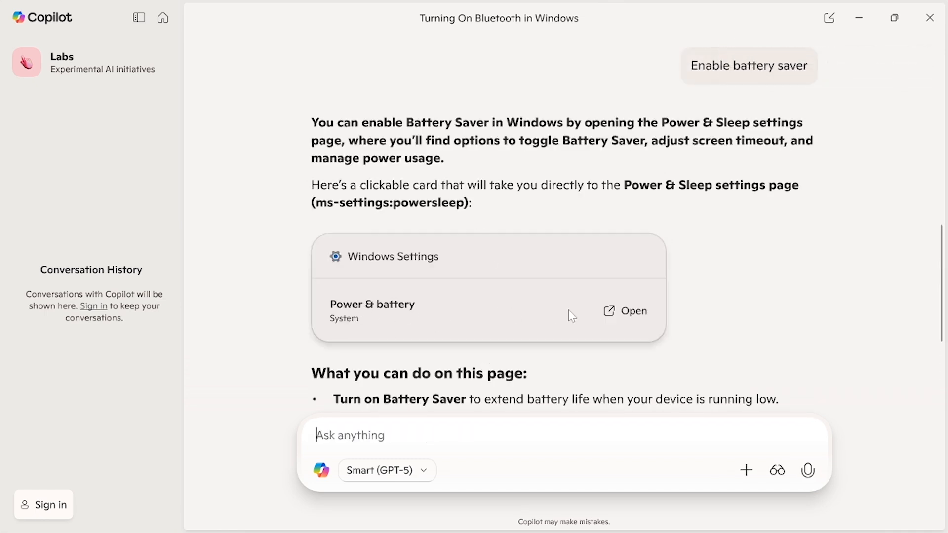
drag(392, 123, 797, 122)
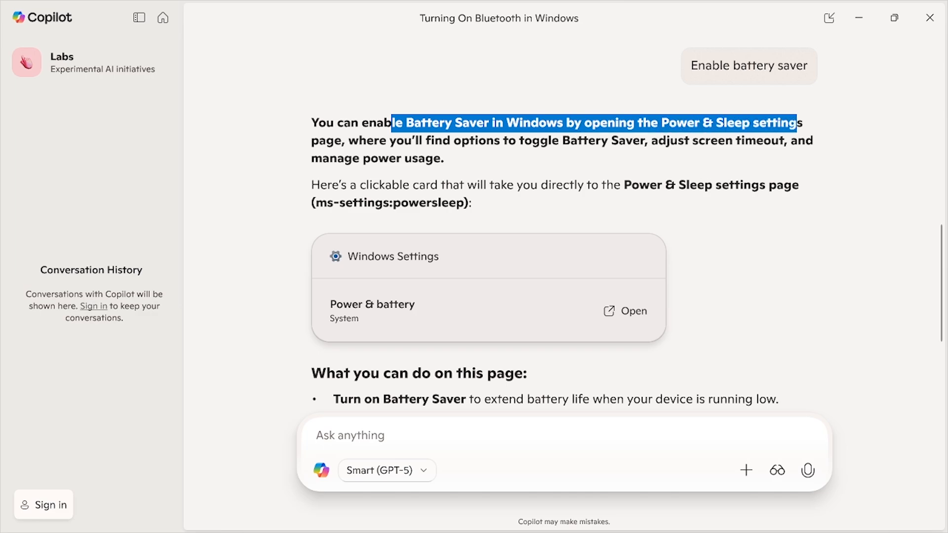
click(631, 313)
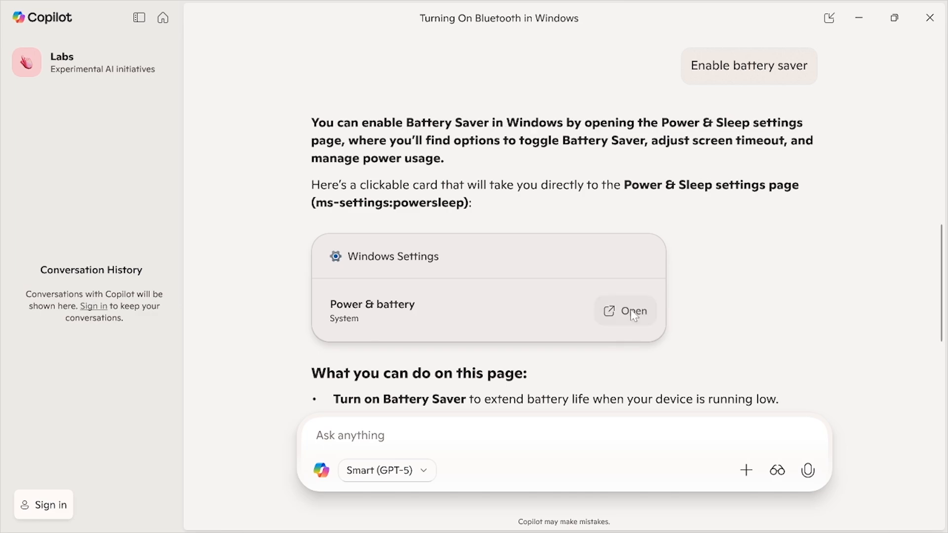
click(631, 311)
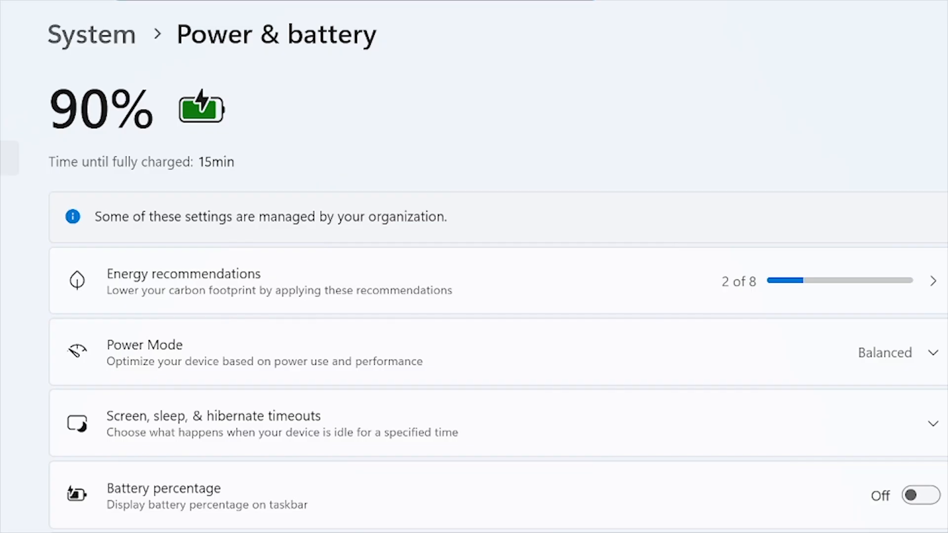
scroll(494, 296, down, 2)
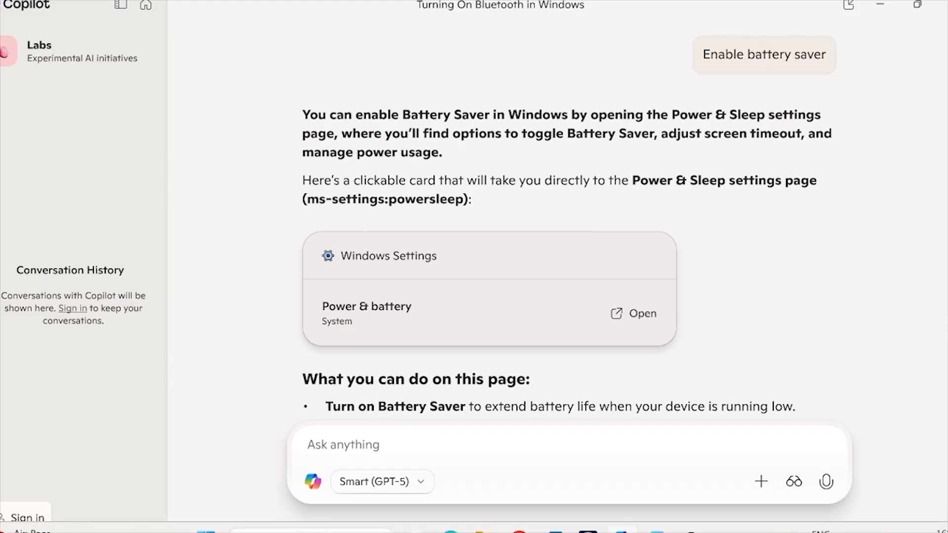
Step: Ask Copilot to "Switch to dark mode" in the same conversation
text(Sw)
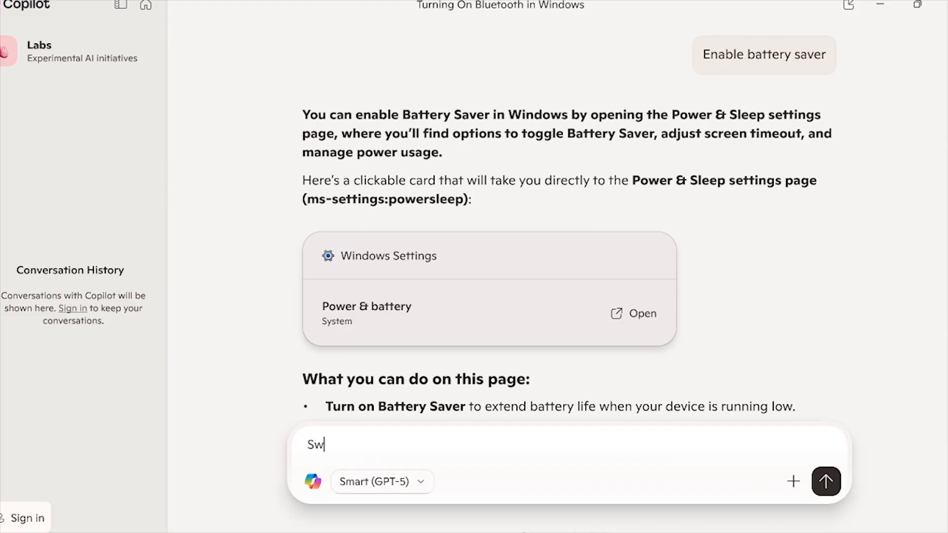
text(itch to dark mode)
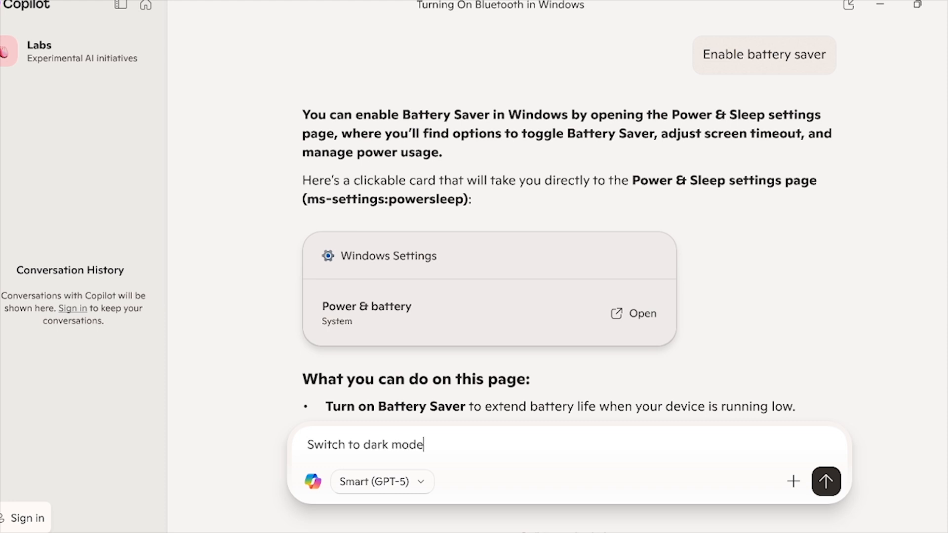
key(Return)
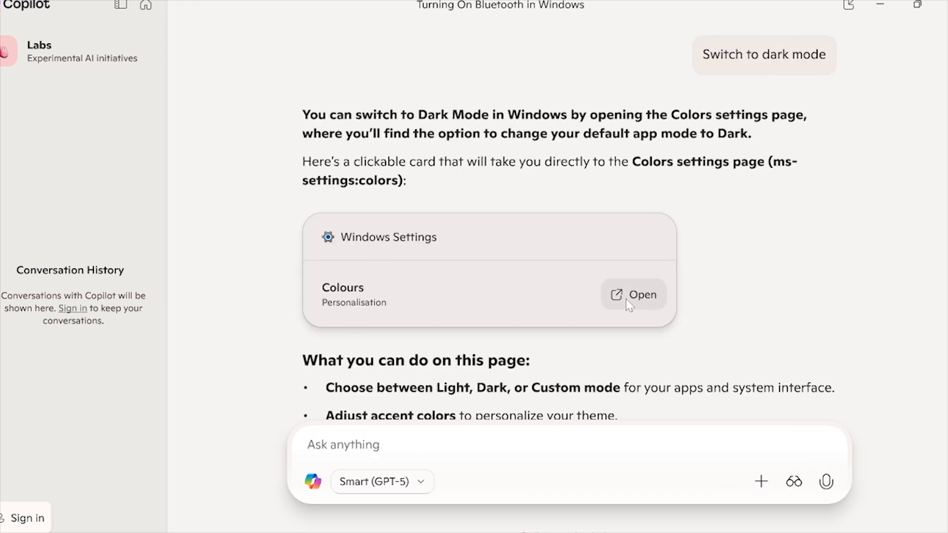
Step: Open the Colours settings from the reply, set the Windows mode to Dark and return it to Light
click(628, 301)
click(840, 146)
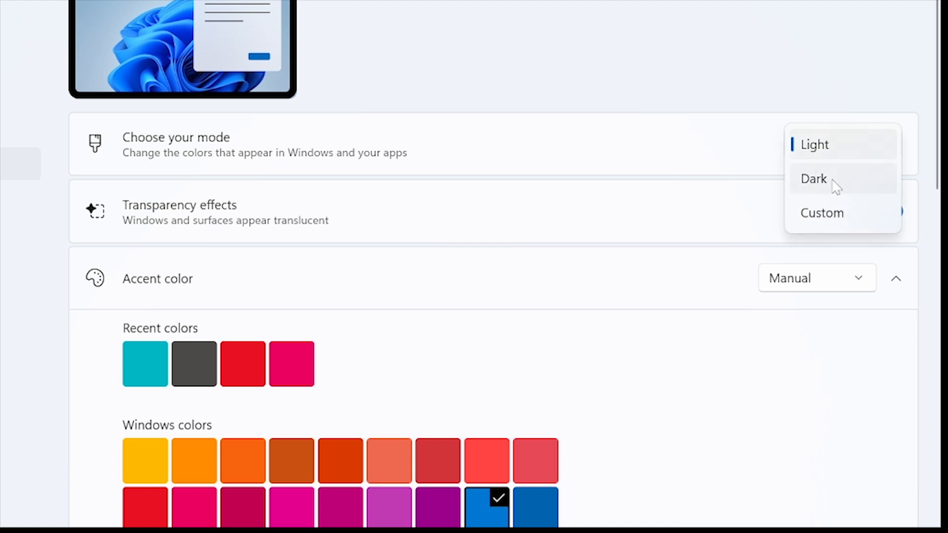
click(829, 178)
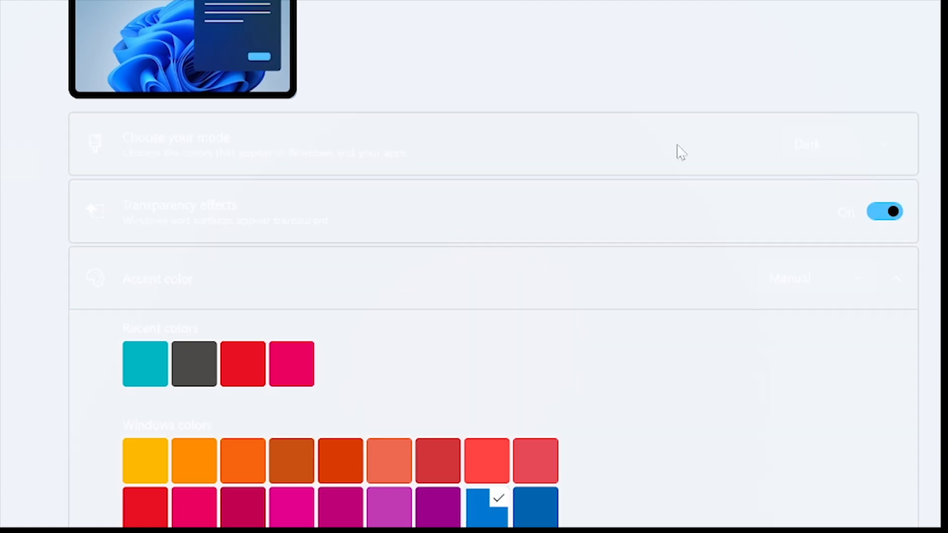
click(839, 148)
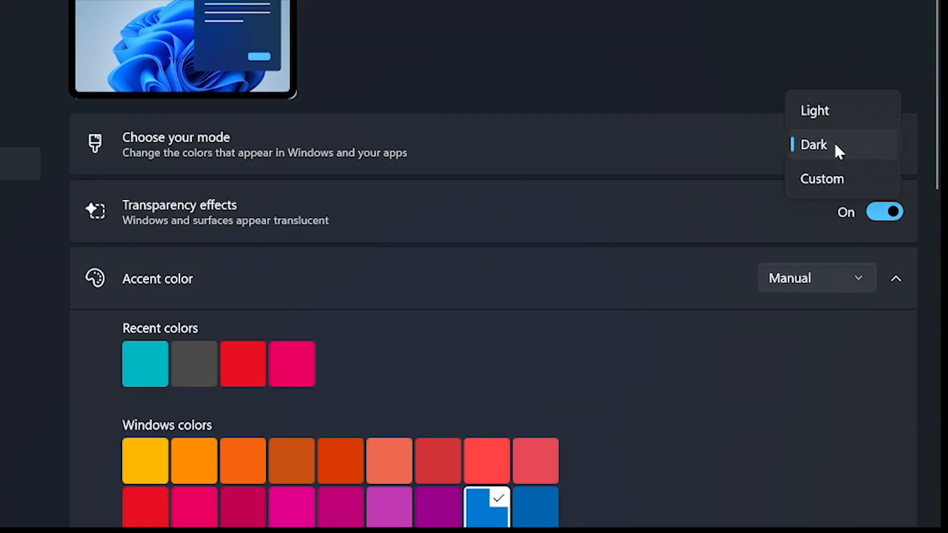
click(833, 115)
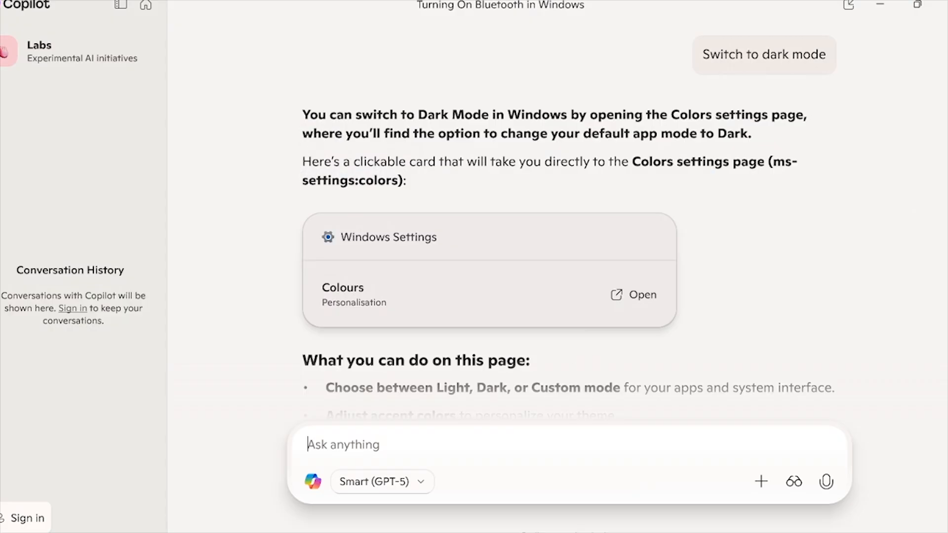
Step: Send Copilot the prompt "Open advanced display settings"
text(Open ad)
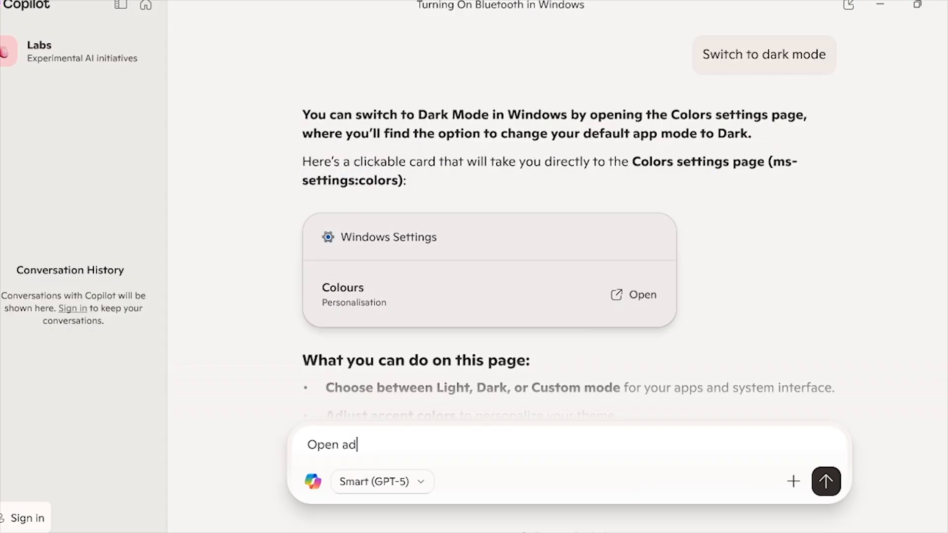
text(vanced displ)
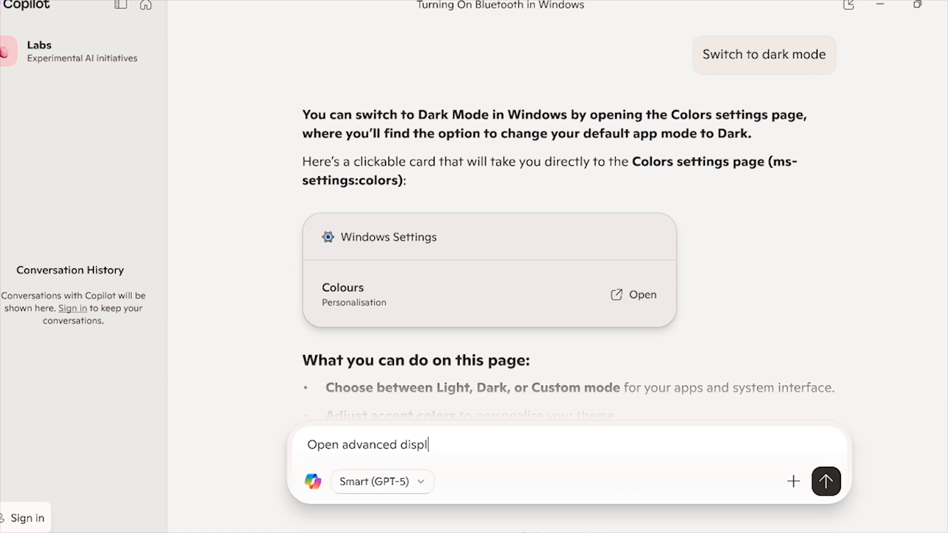
text(ay settings)
key(Return)
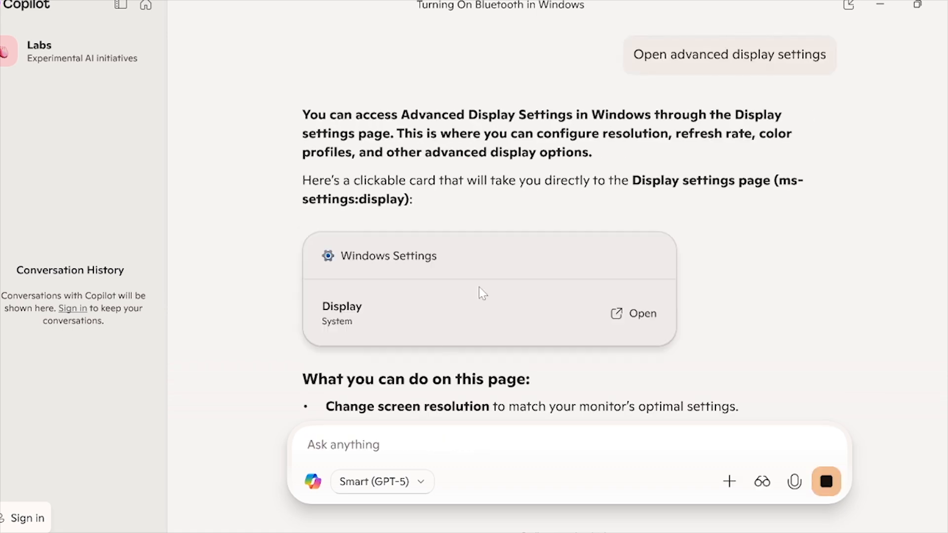
Step: Open the Display settings from the reply and ask Copilot "Why is my laptop not sleeping when lid is closed"
click(632, 318)
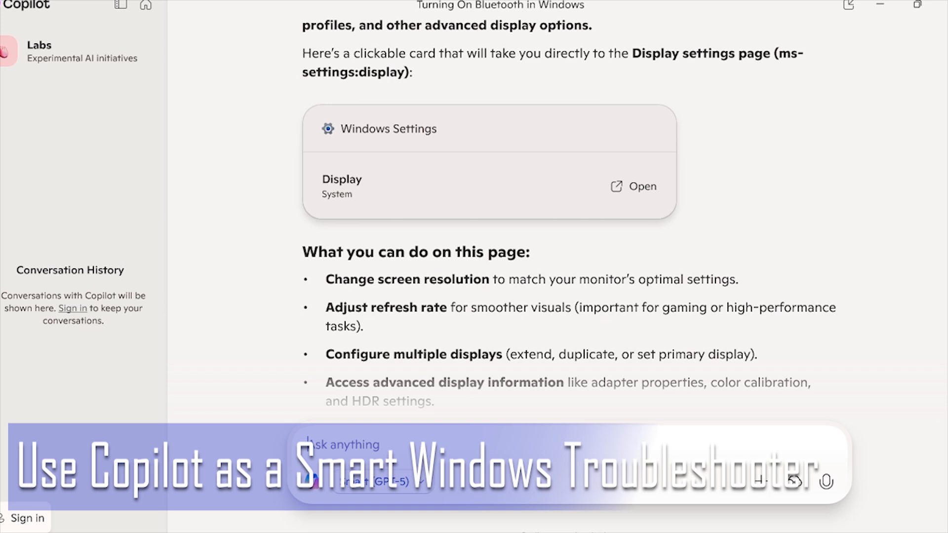
text(Why)
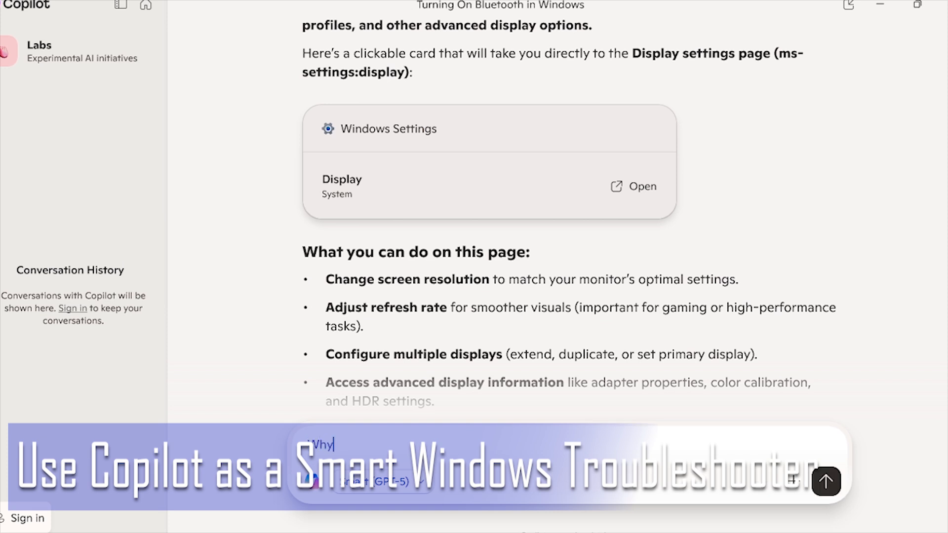
text( is my laptop not)
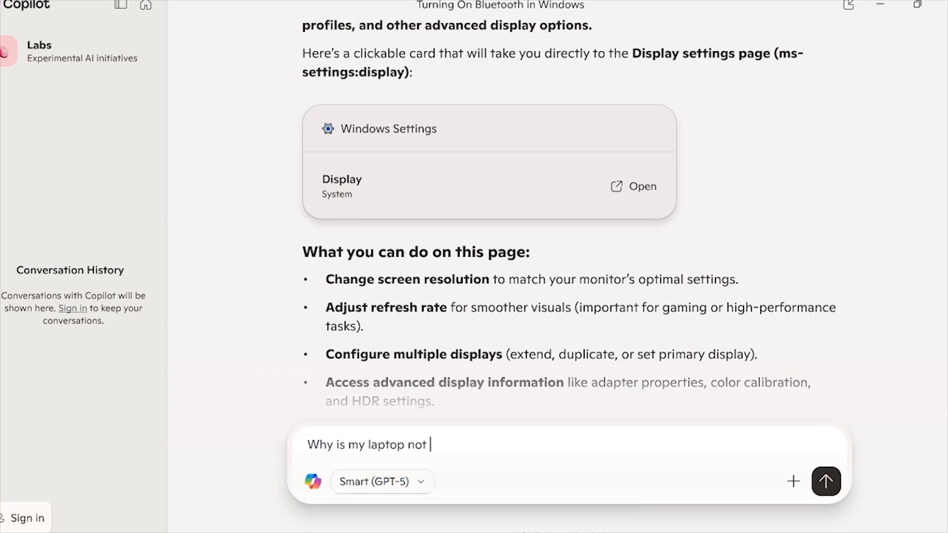
text( sleeping whe)
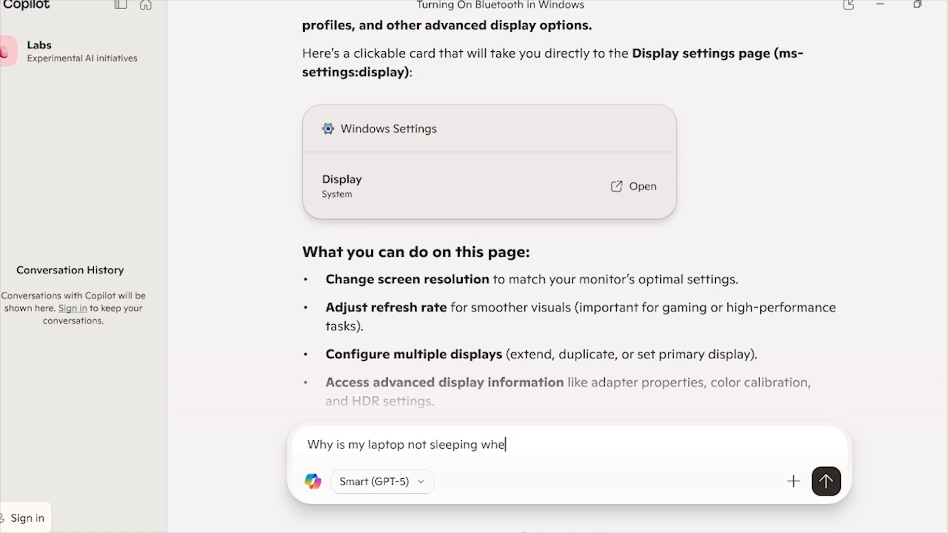
text(n lid is closed)
key(Return)
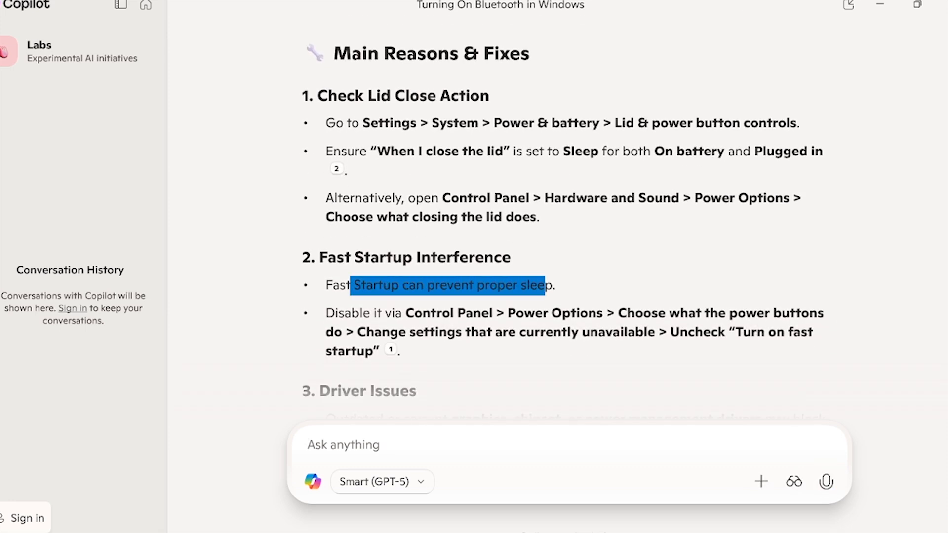
Step: Send Copilot the troubleshooting prompt "Fix high CPU usage in Windows 11"
text(Fix )
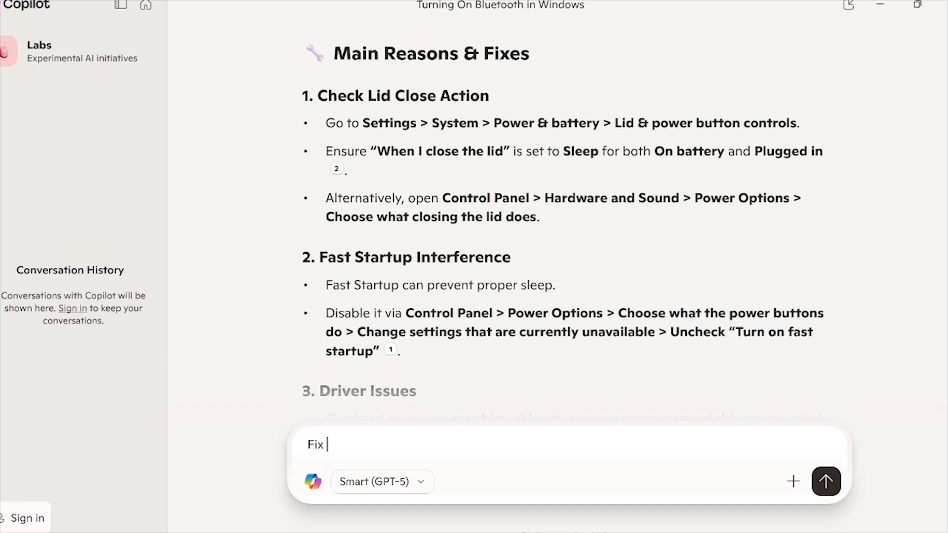
text(high CPU usage i)
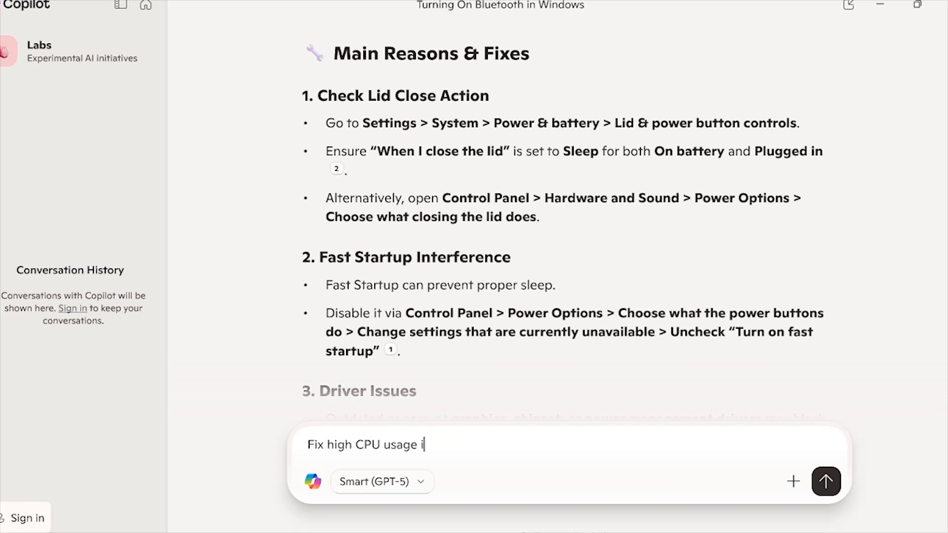
text(n Windows 11)
key(Return)
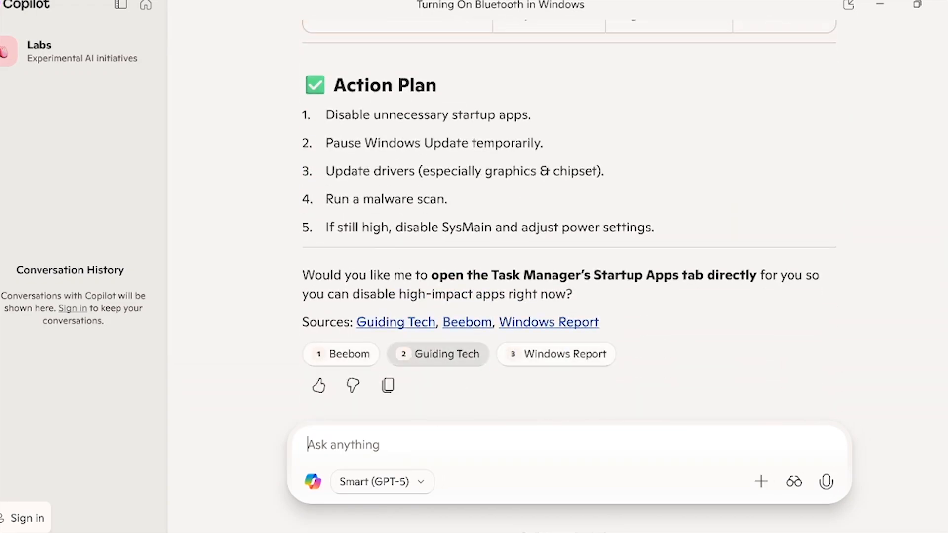
Step: Ask Copilot "Why is wifi disconnecting automatically" and read through the suggested causes and fixes
text(W)
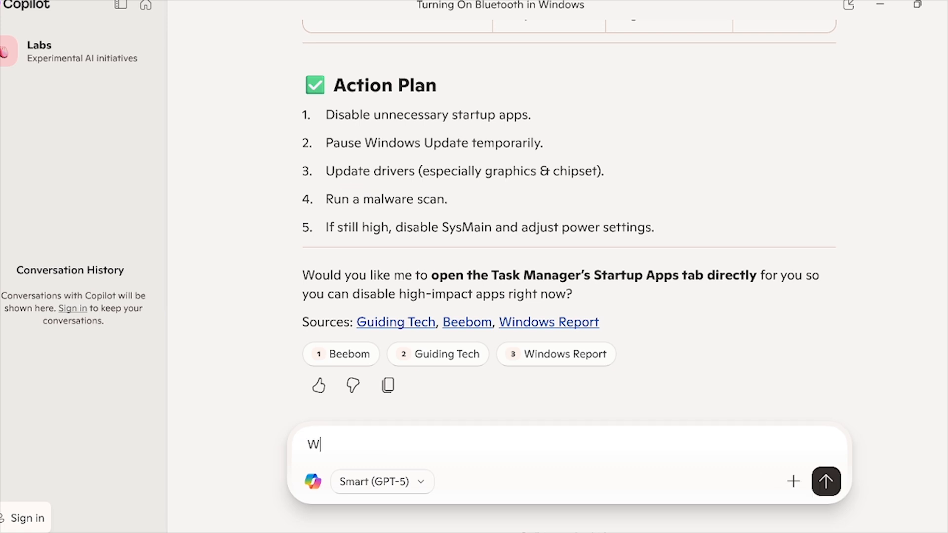
text(hy is wifi disconnectin)
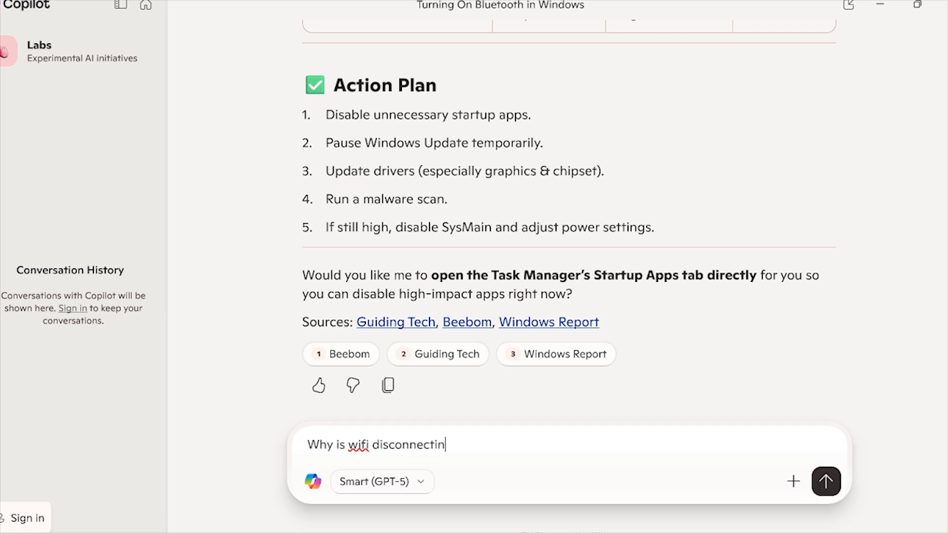
text(g automatically)
key(Return)
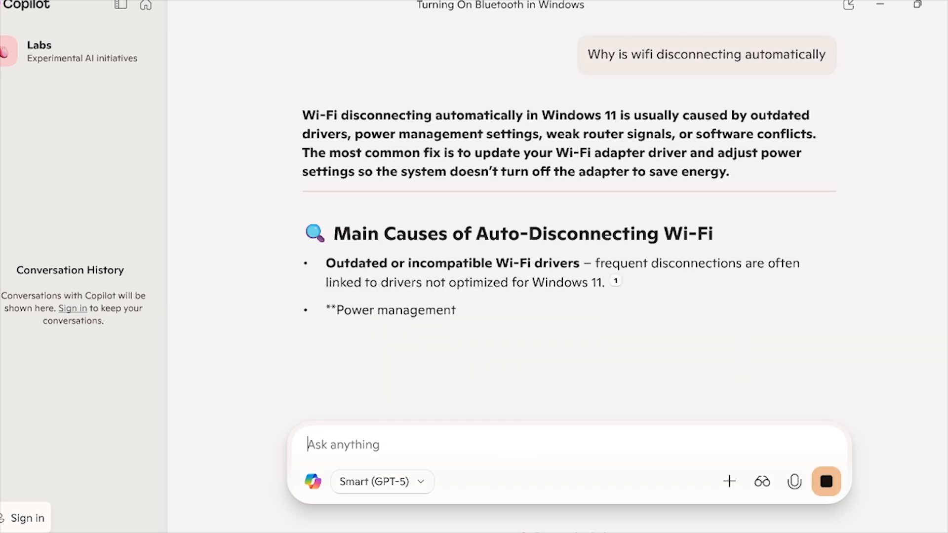
scroll(568, 247, down, 8)
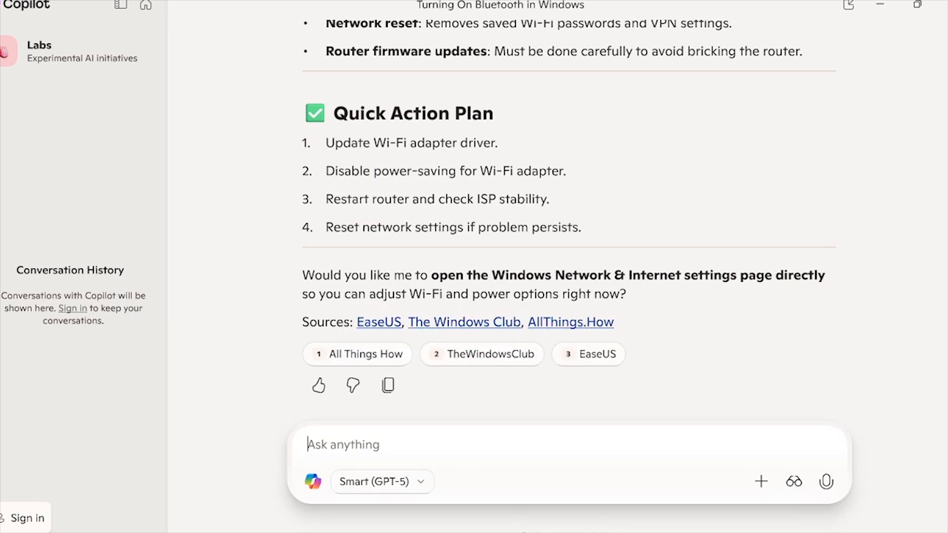
Step: Ask Copilot for the "cmd command to generate battery health report"
text(cmd comma)
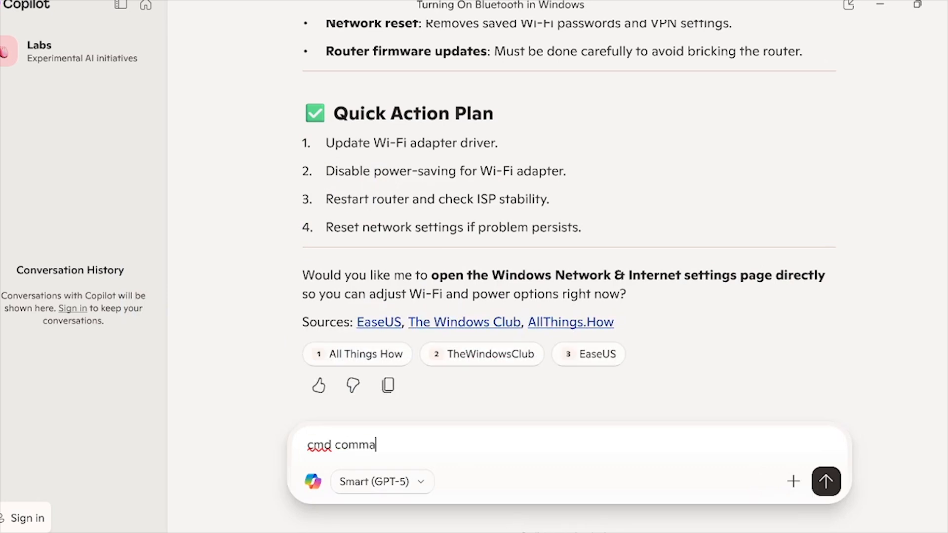
text(nd to generat)
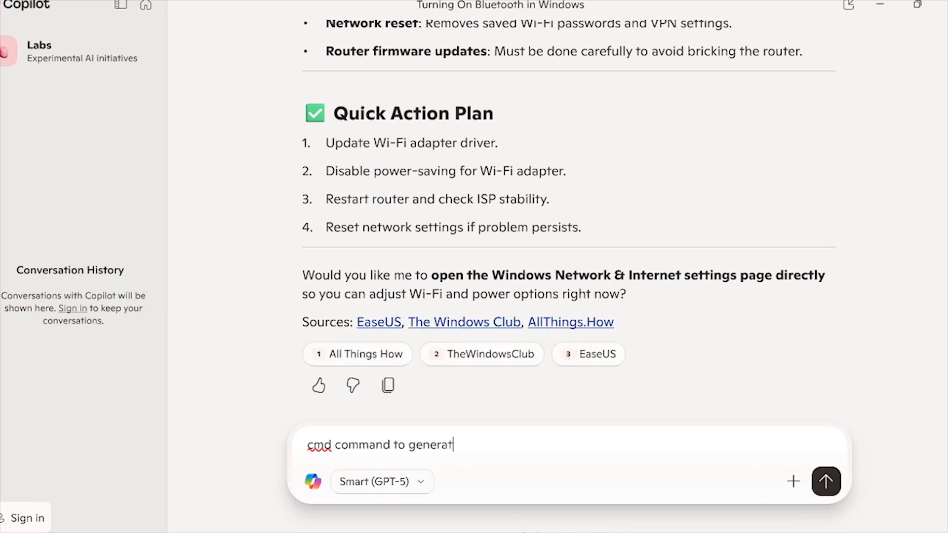
text(e battery health repo)
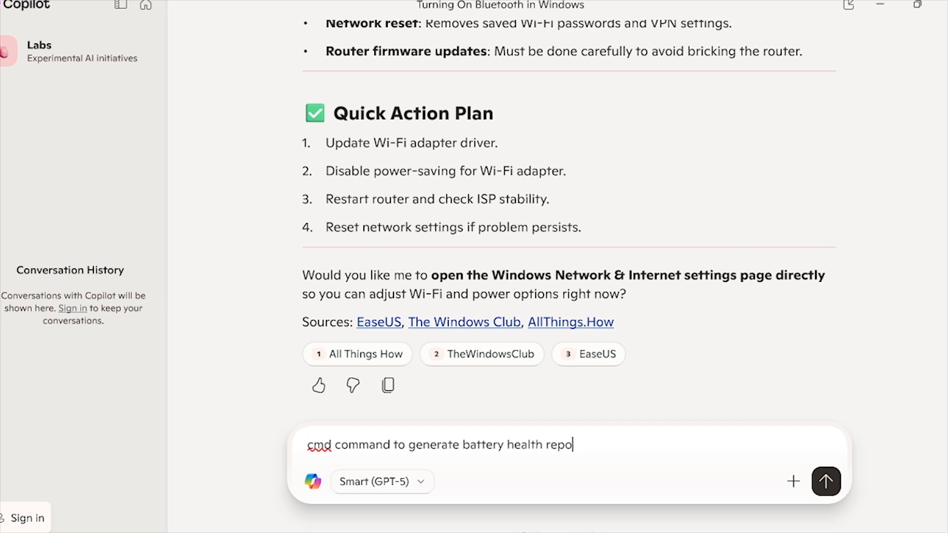
text(rt)
key(Return)
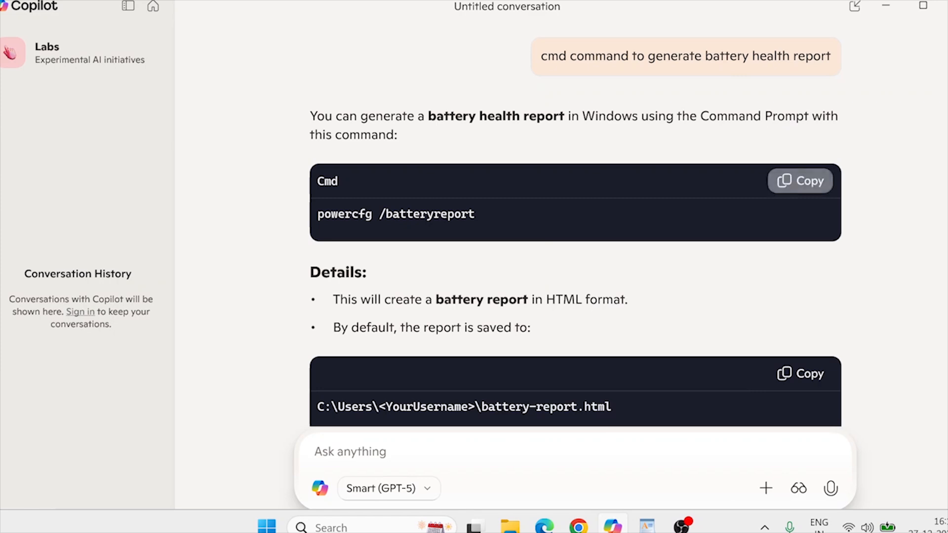
Step: Run powercfg /batteryreport in Command Prompt and minimize its window
key(super+s)
text(cmd)
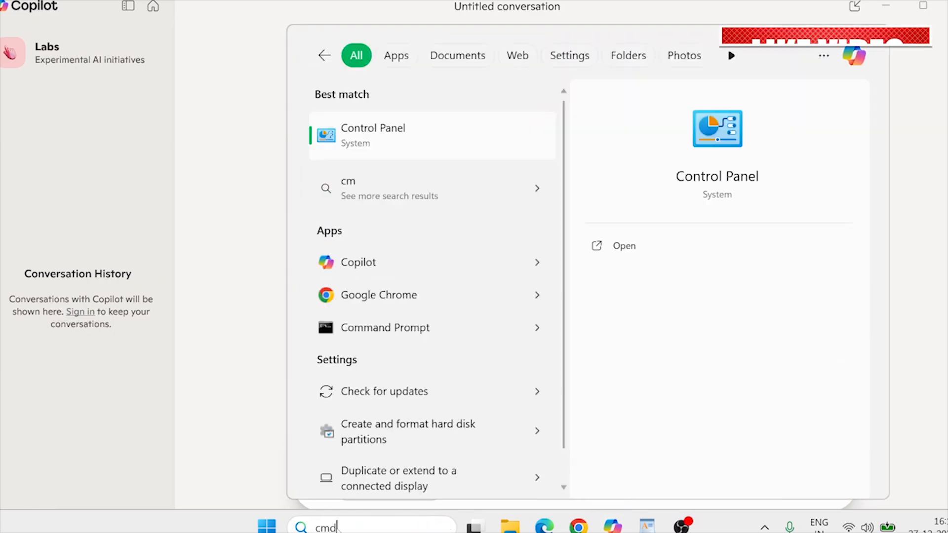
key(Return)
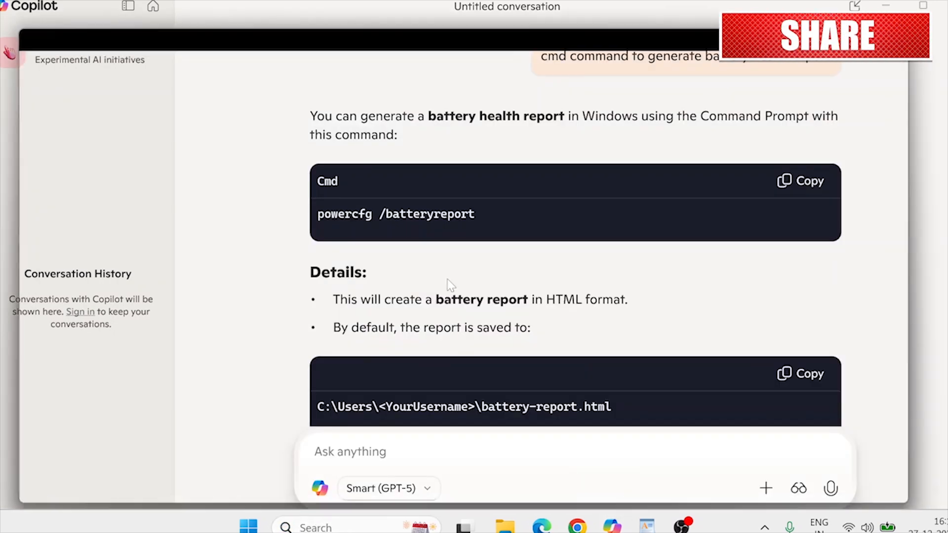
text(powercfg /batteryreport)
key(Return)
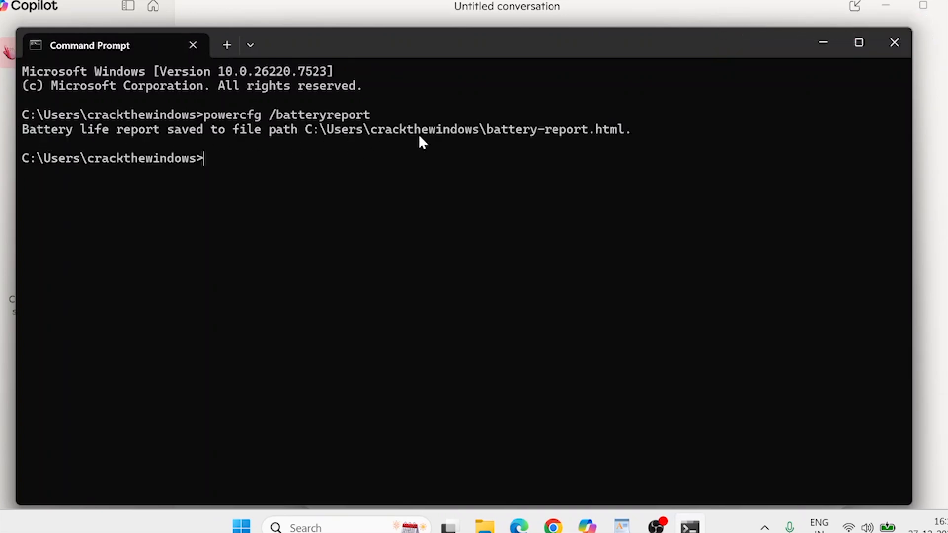
click(824, 43)
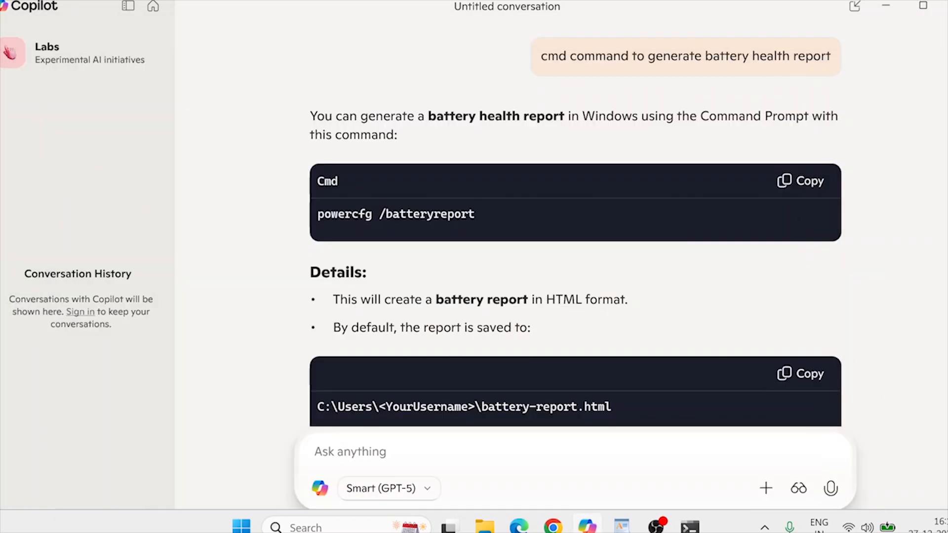
Step: Open the battery-report file from the user profile folder in File Explorer and look through its battery details and usage history
click(490, 529)
double_click(173, 419)
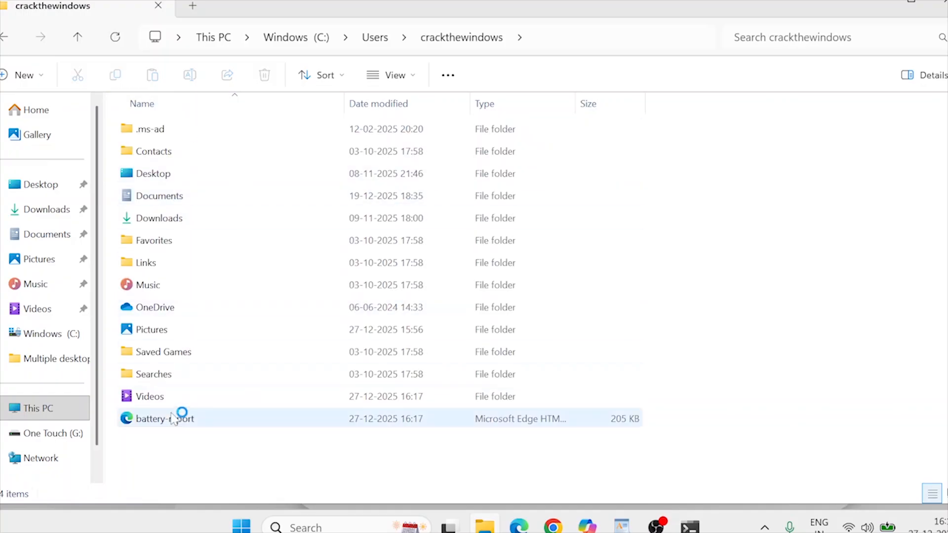
click(525, 487)
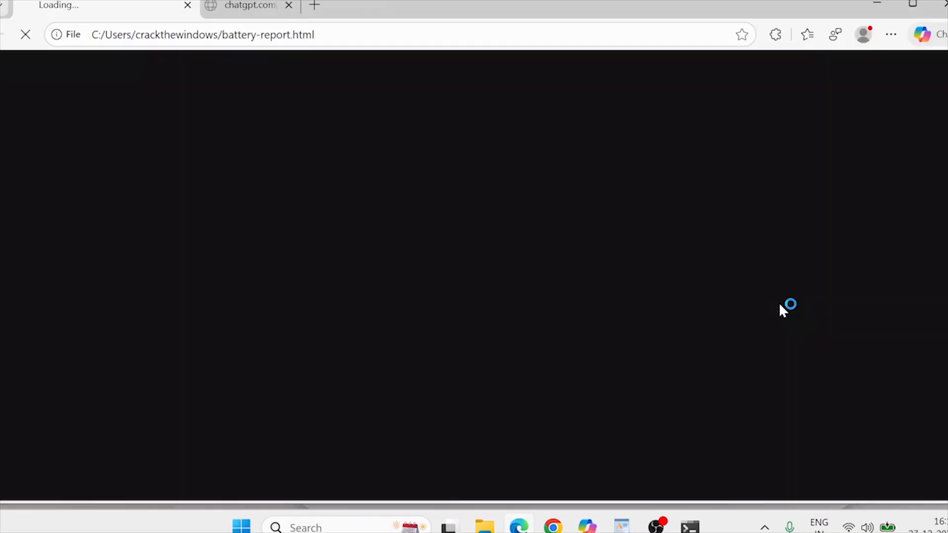
scroll(564, 280, down, 5)
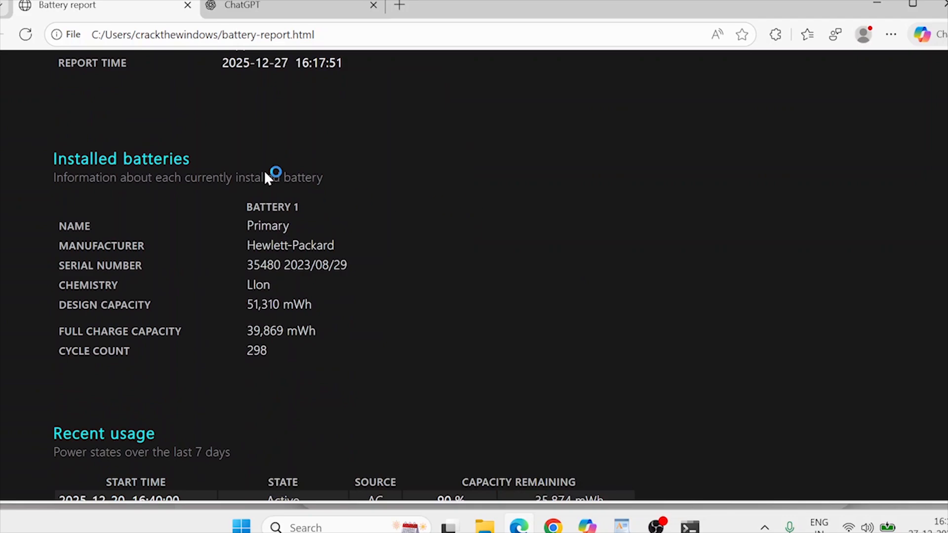
scroll(432, 216, down, 12)
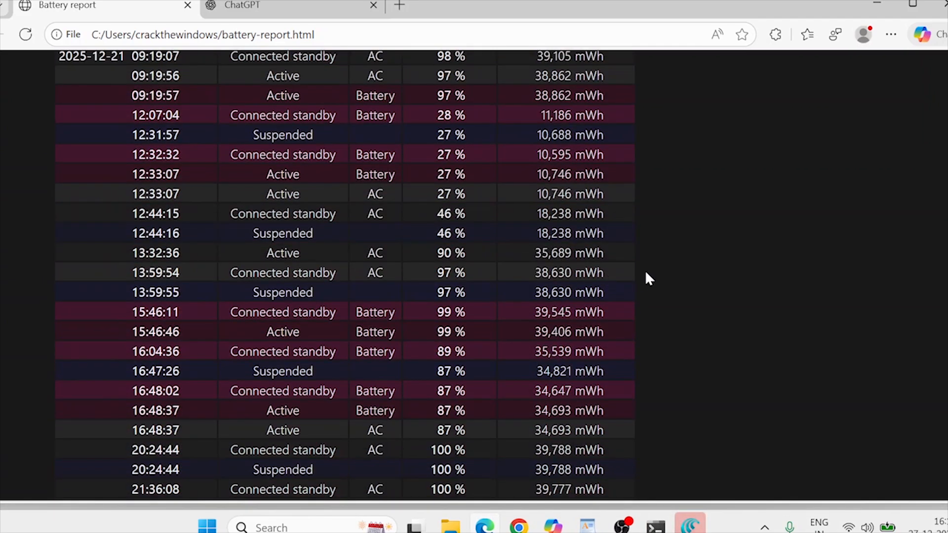
scroll(645, 279, down, 8)
scroll(645, 279, down, 10)
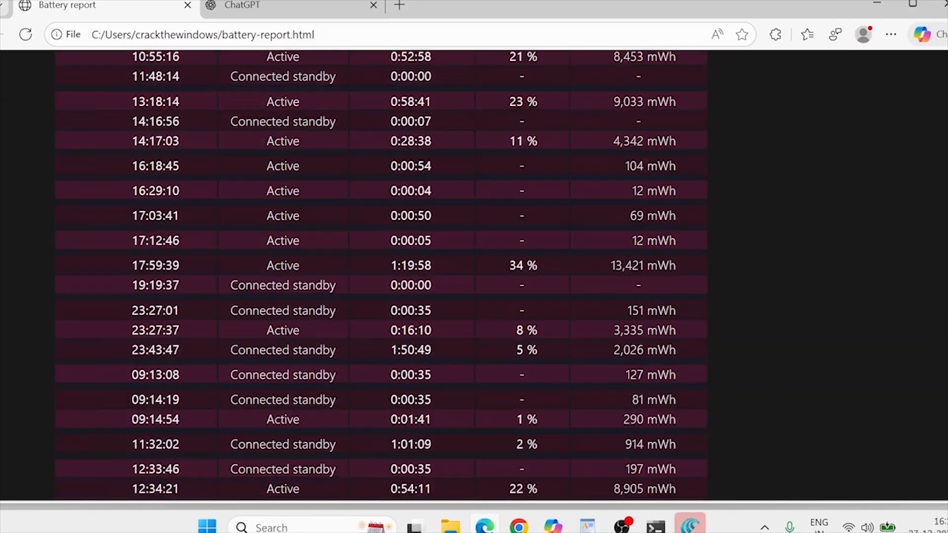
scroll(381, 276, down, 20)
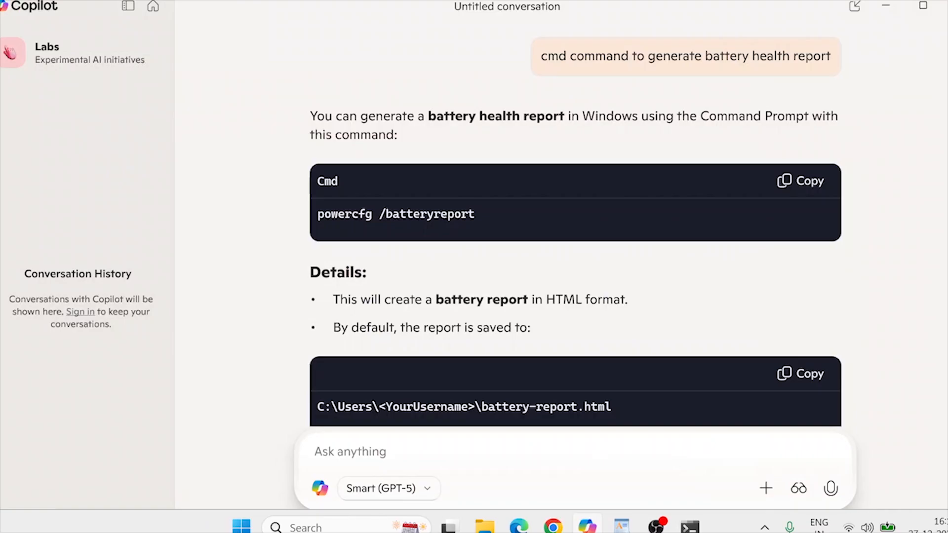
Step: Send Copilot the prompt "command to check disk errors"
scroll(576, 223, down, 8)
text(com)
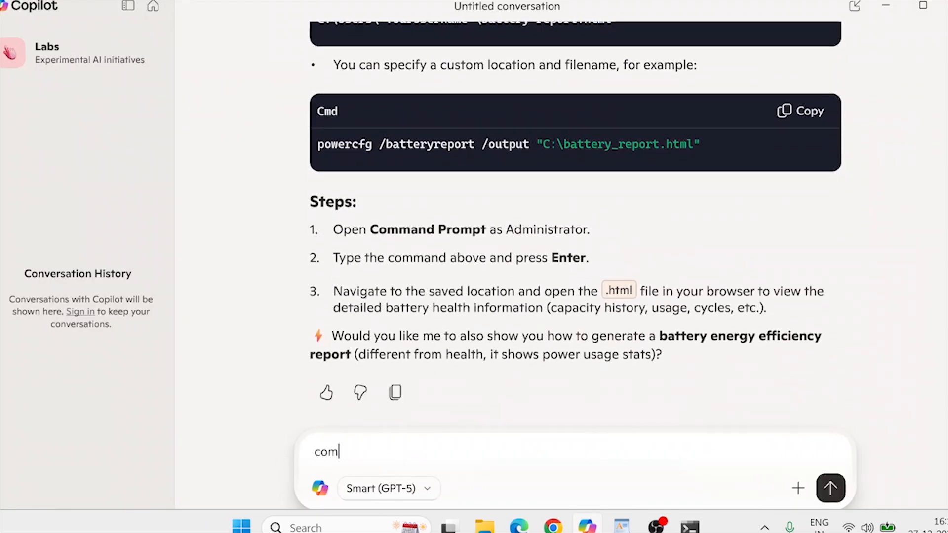
text(mand to check networ)
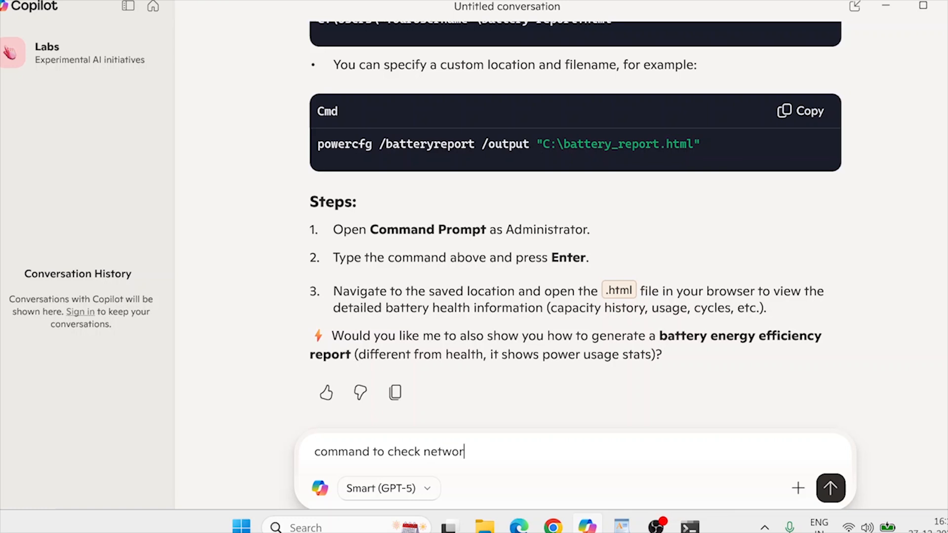
text(k)
key(shift+Left)
key(shift+Left)
key(shift+Left)
key(shift+Left)
key(shift+Left)
key(shift+Left)
key(shift+Left)
key(shift+Left)
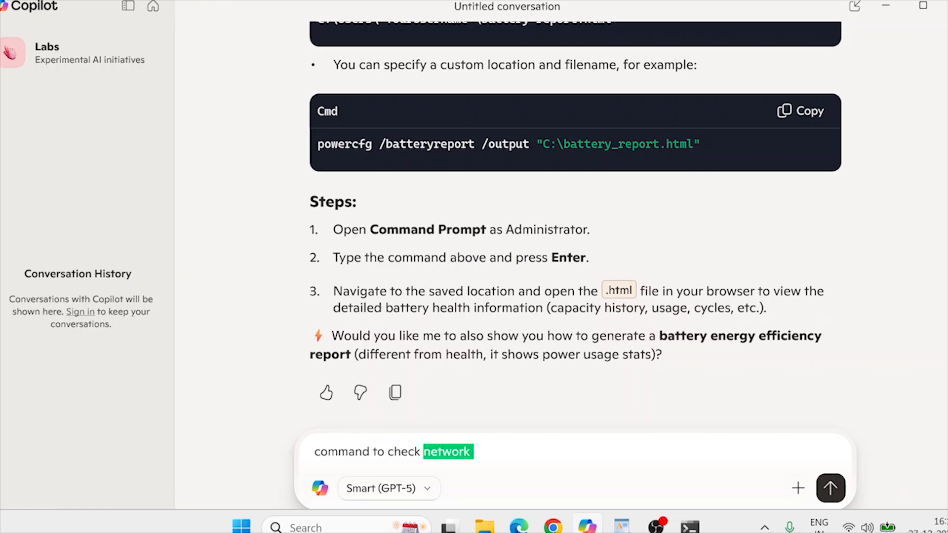
key(BackSpace)
text(disk errors)
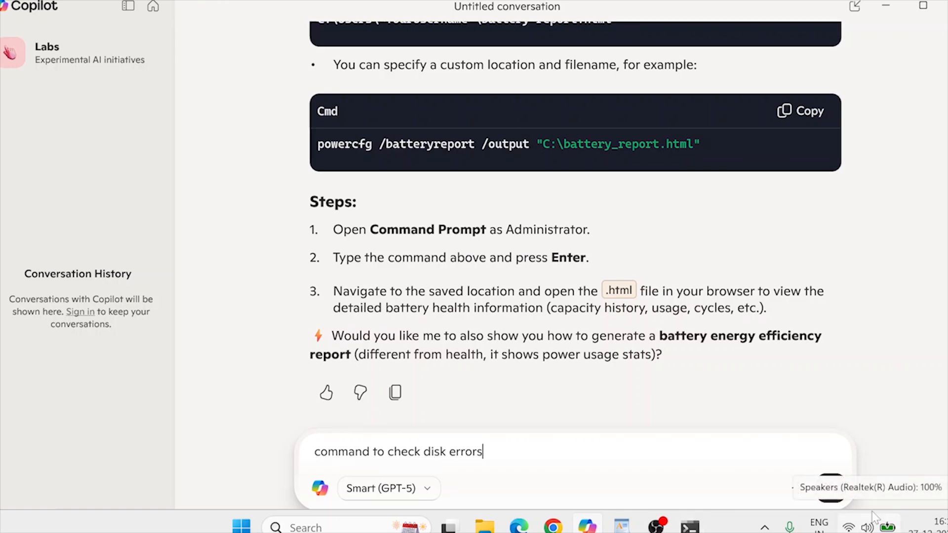
key(Return)
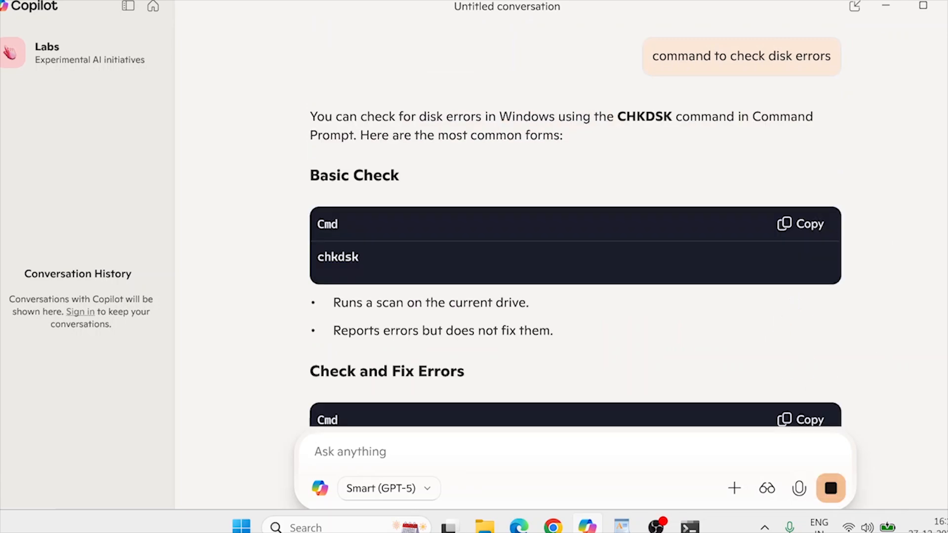
Step: Start Command Prompt as administrator and run the chkdsk command
click(345, 527)
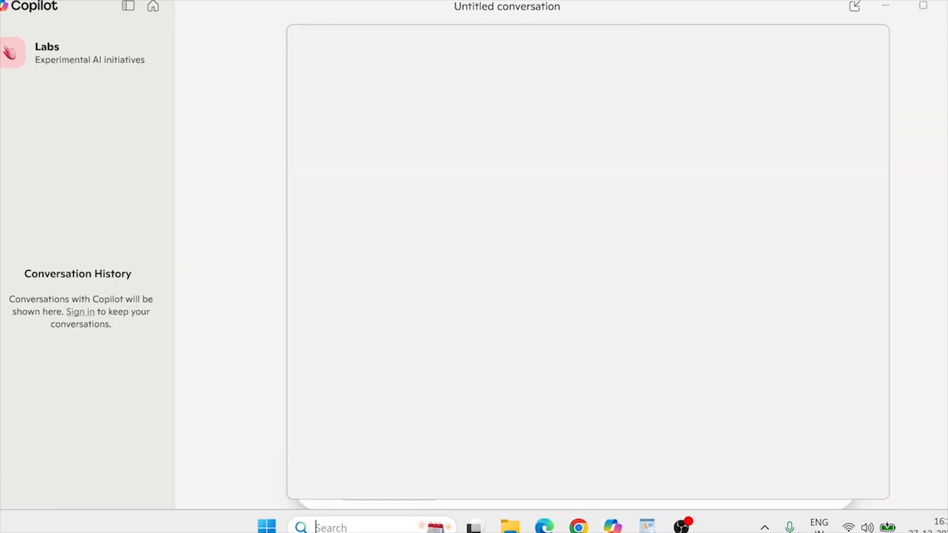
text(cmd)
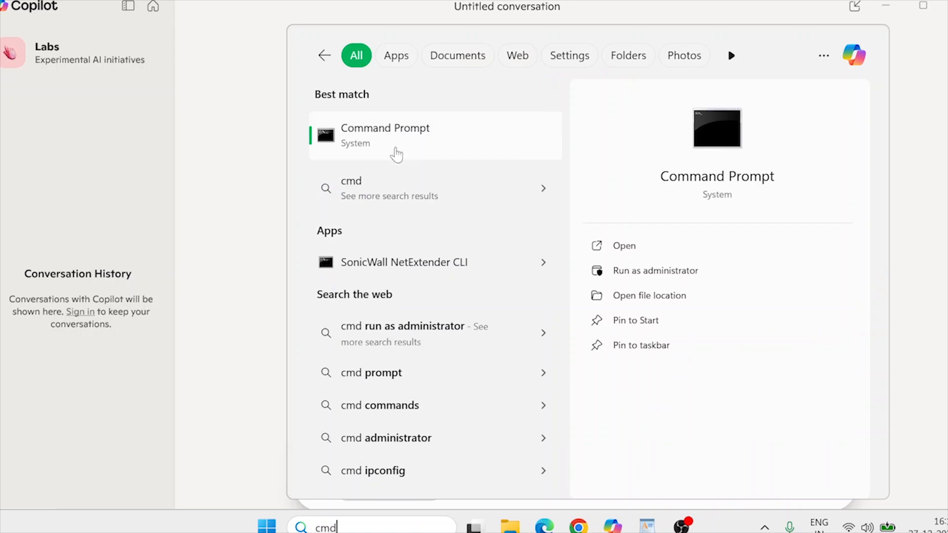
right_click(399, 139)
click(435, 151)
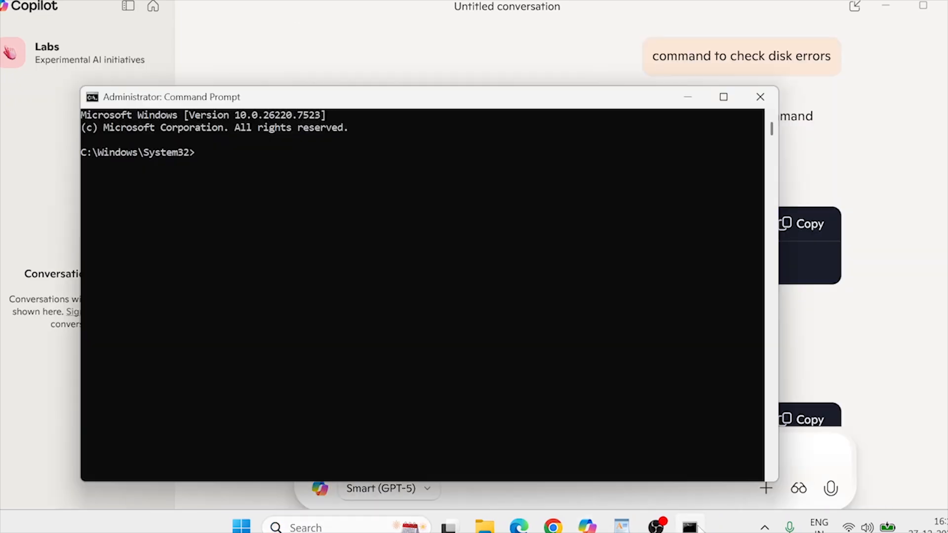
text(chkdsk)
key(Return)
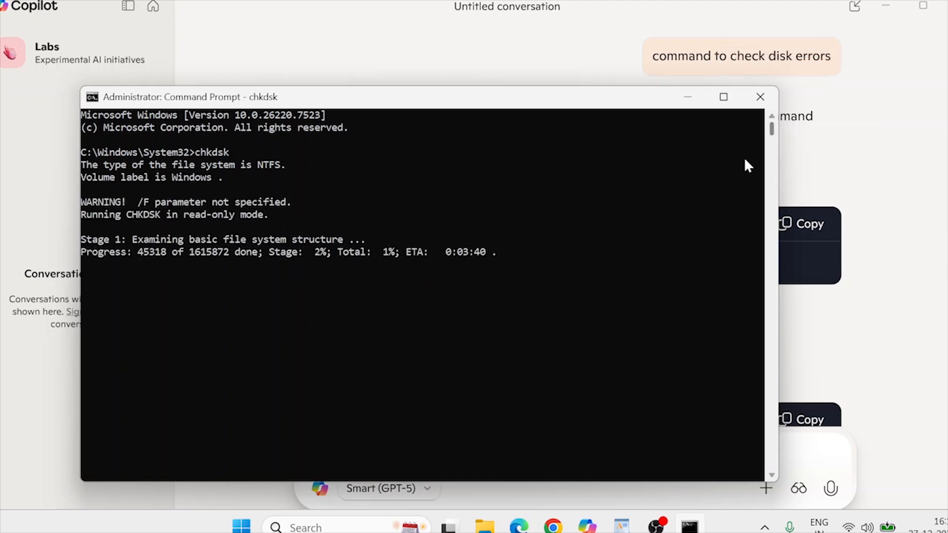
Step: Close Command Prompt and open Event Viewer by running eventvwr
click(761, 97)
scroll(575, 222, down, 10)
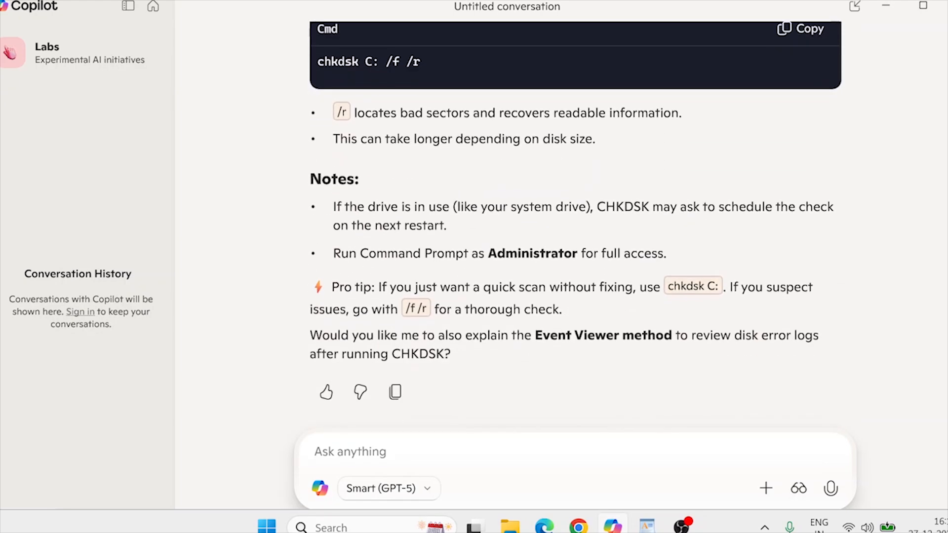
click(373, 529)
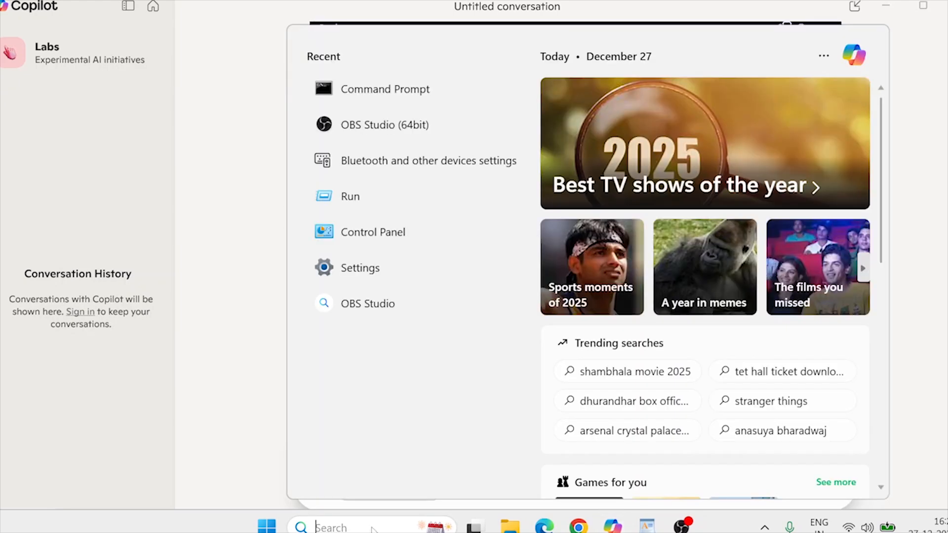
text(run)
key(Return)
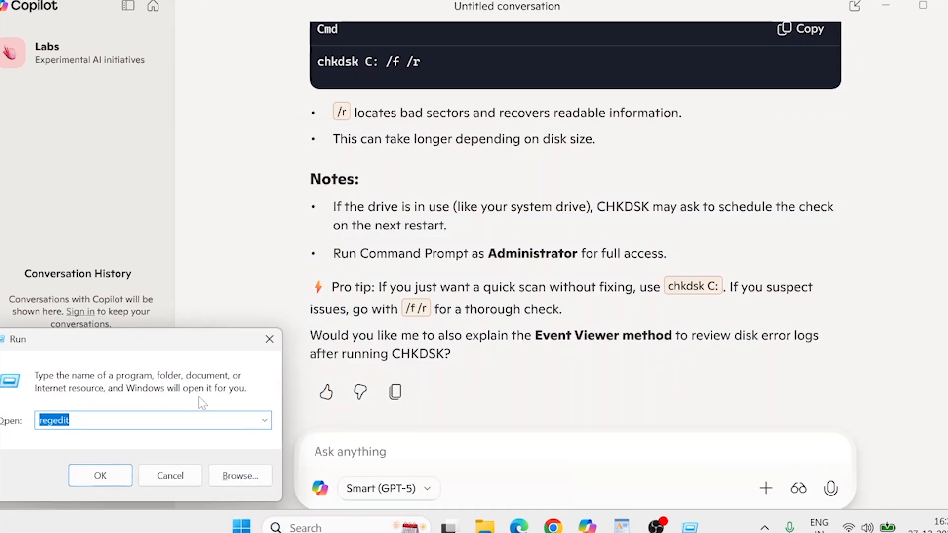
text(eventvwr)
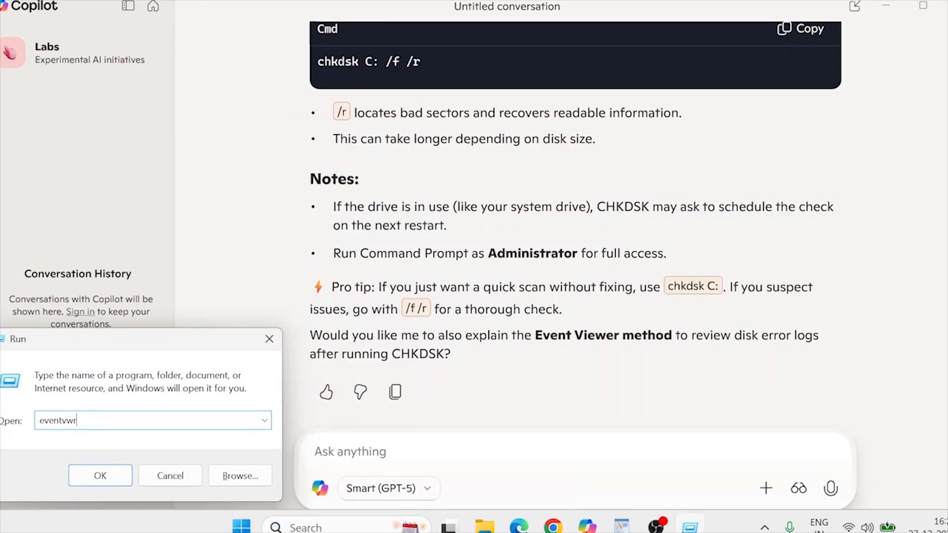
key(Return)
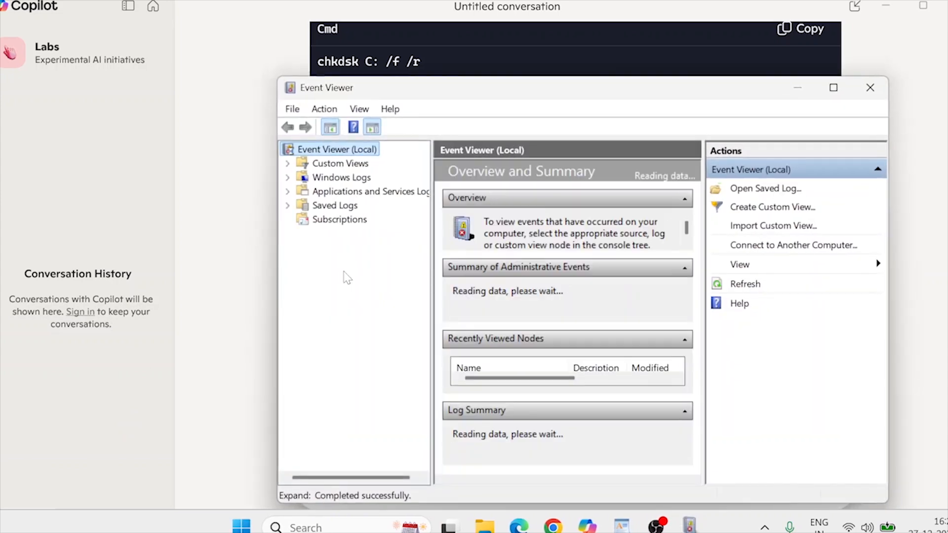
Step: Maximize Event Viewer, open the System log under Windows Logs, and open the properties of the DistributedCOM error with event ID 10010
click(340, 178)
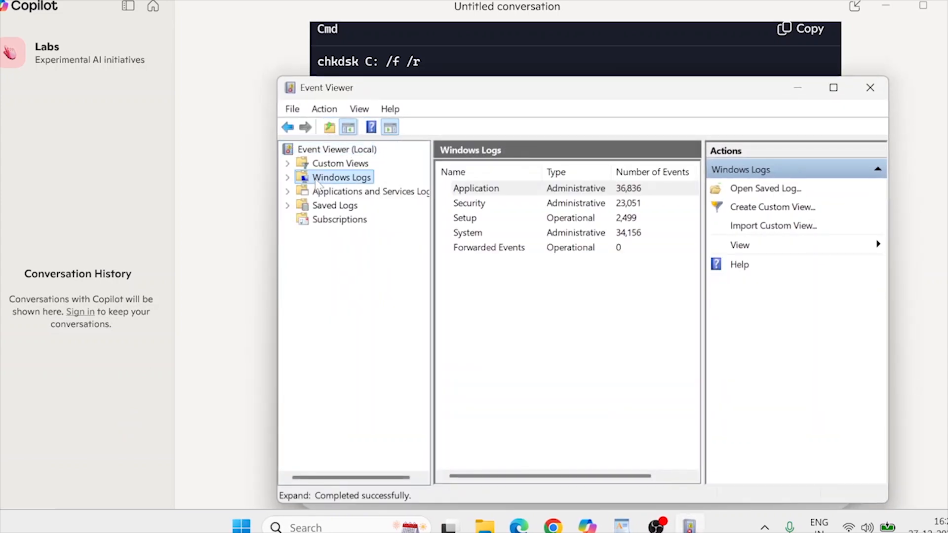
click(834, 88)
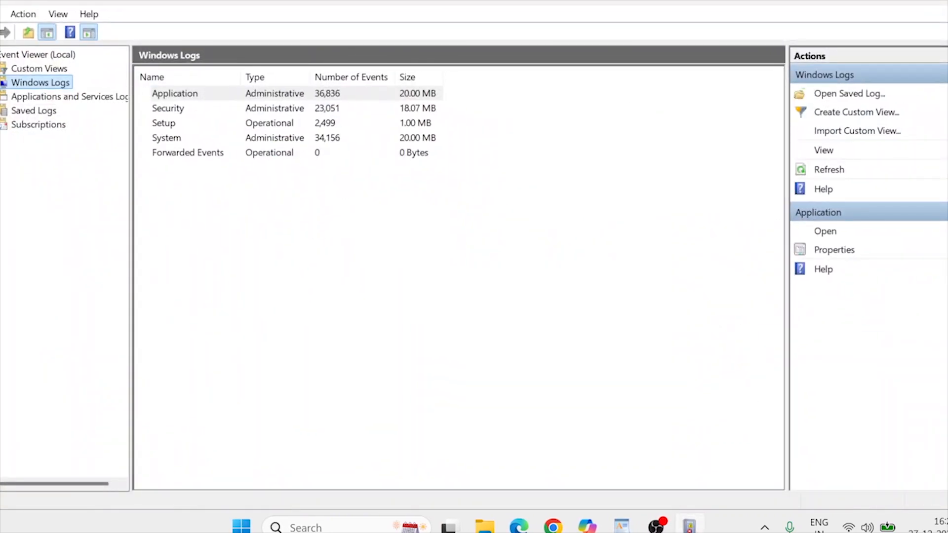
double_click(180, 139)
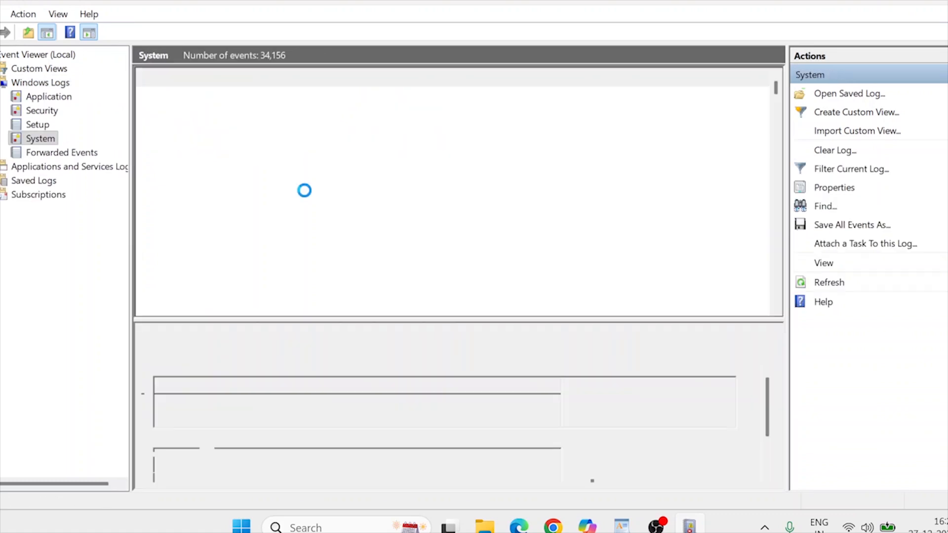
scroll(224, 291, down, 1)
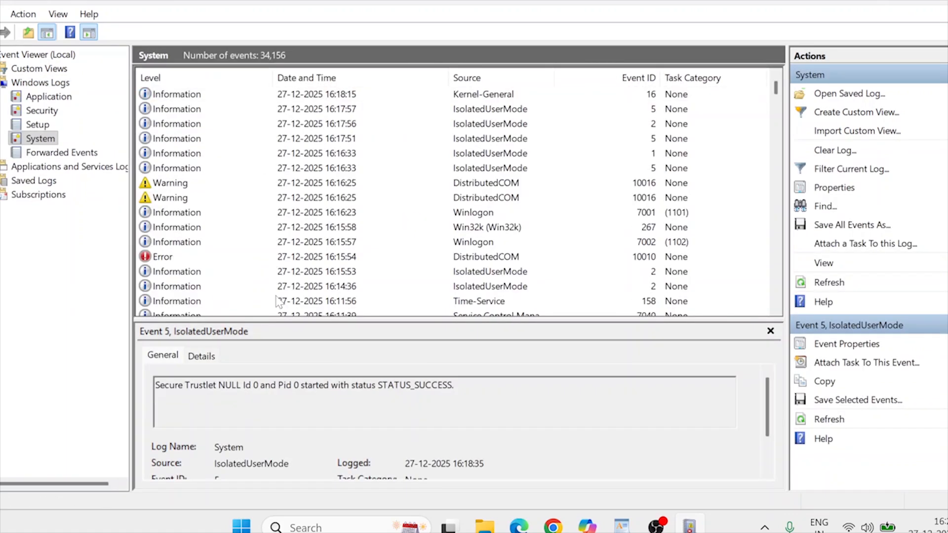
click(171, 257)
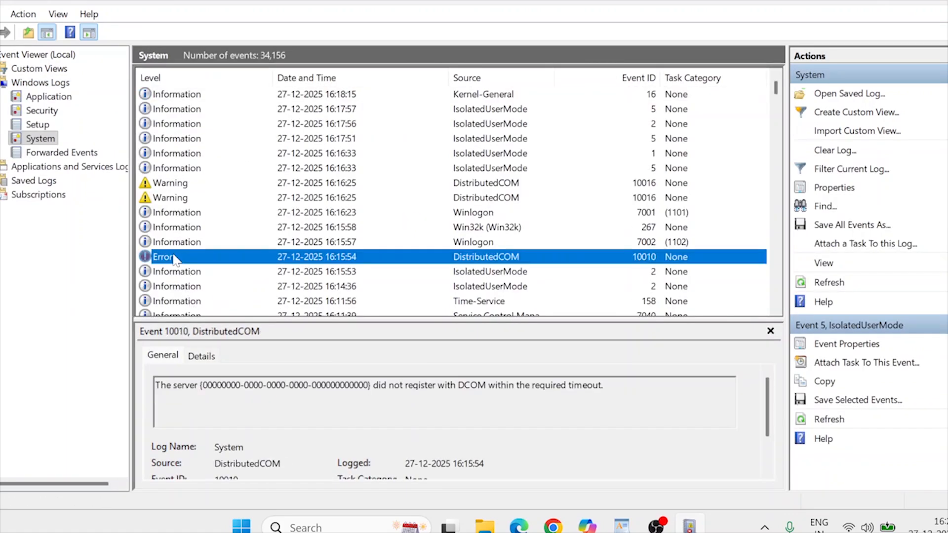
double_click(327, 258)
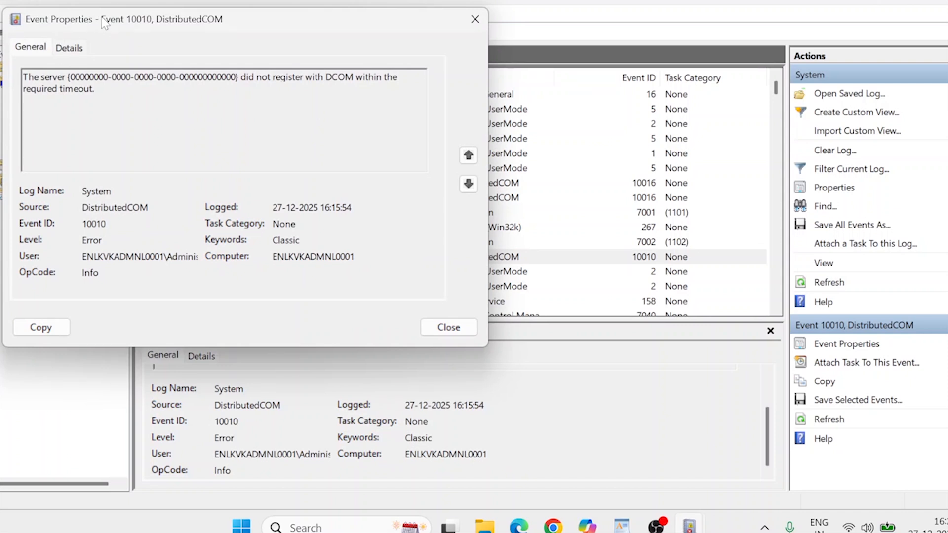
Step: Switch to Copilot, move its window beside the event properties, and draft the prompt "eventid- 10010 Source DistributedCOM"
click(586, 526)
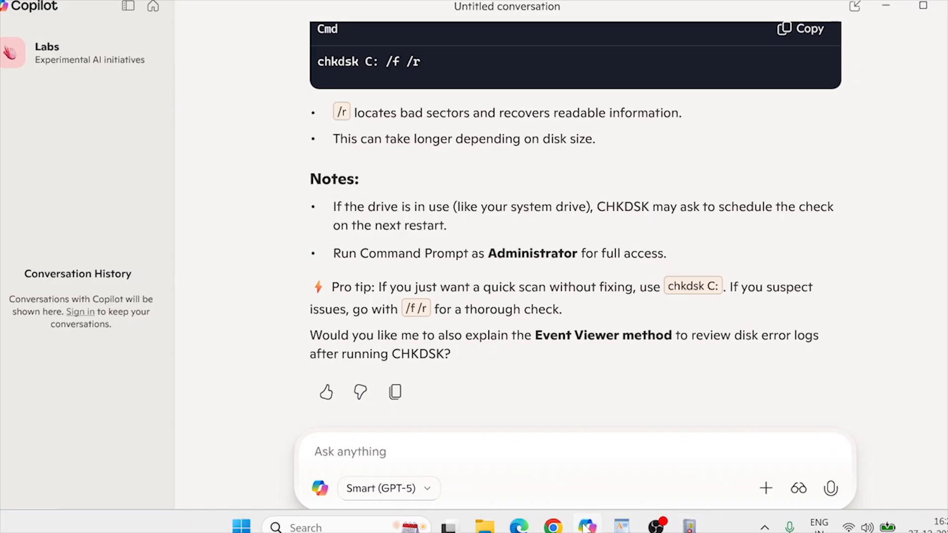
drag(417, 6, 647, 6)
text(ev)
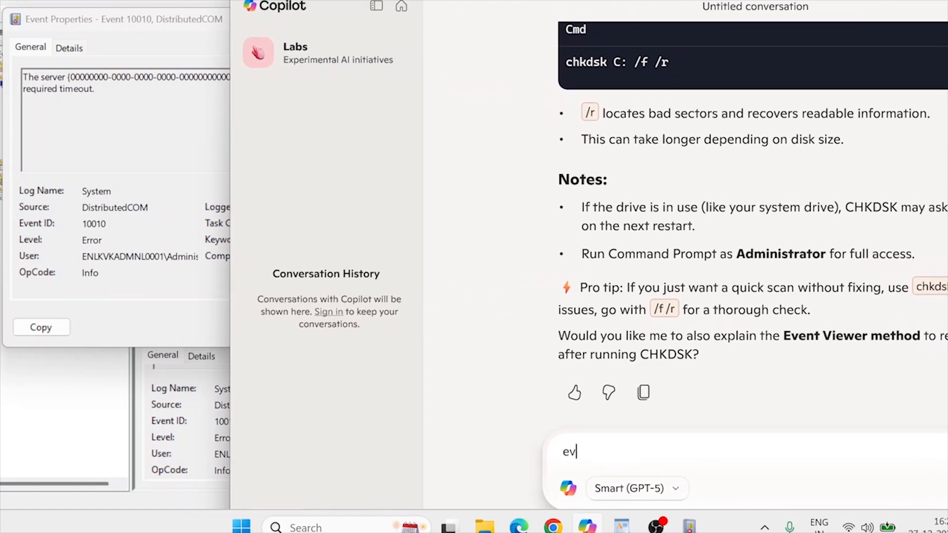
text(entid- 10010 Source D)
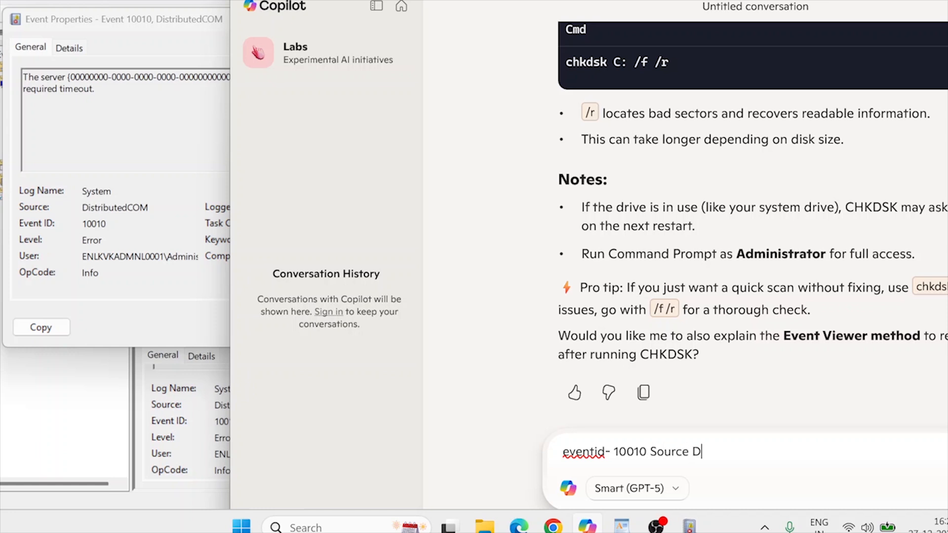
text(istributedCOM)
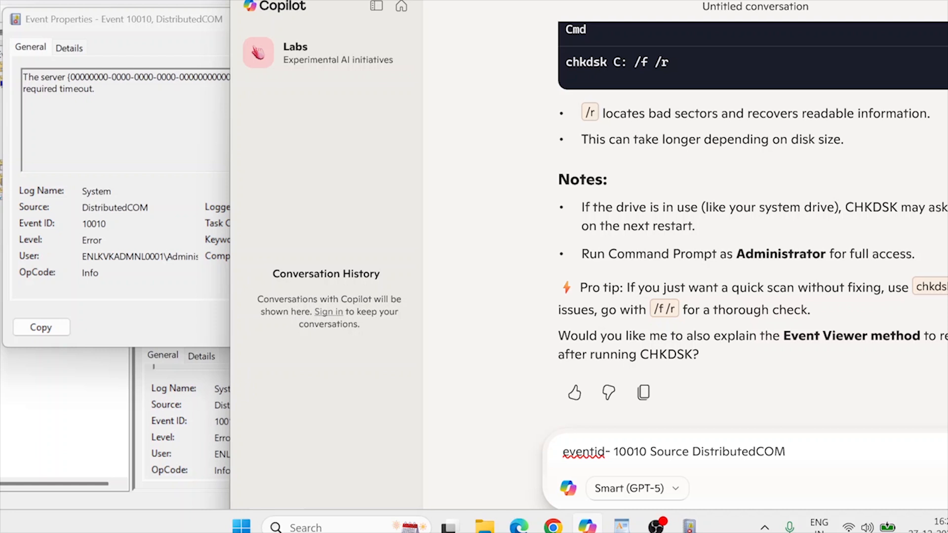
Step: Examine the System and EventData entries in the detailed view of the DistributedCOM error event
click(69, 48)
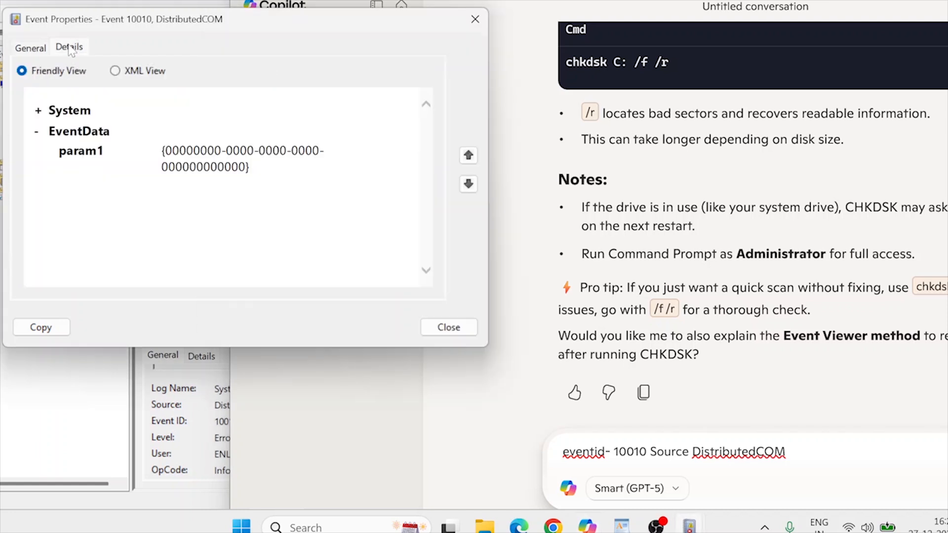
click(66, 134)
click(67, 134)
click(43, 113)
scroll(340, 230, down, 5)
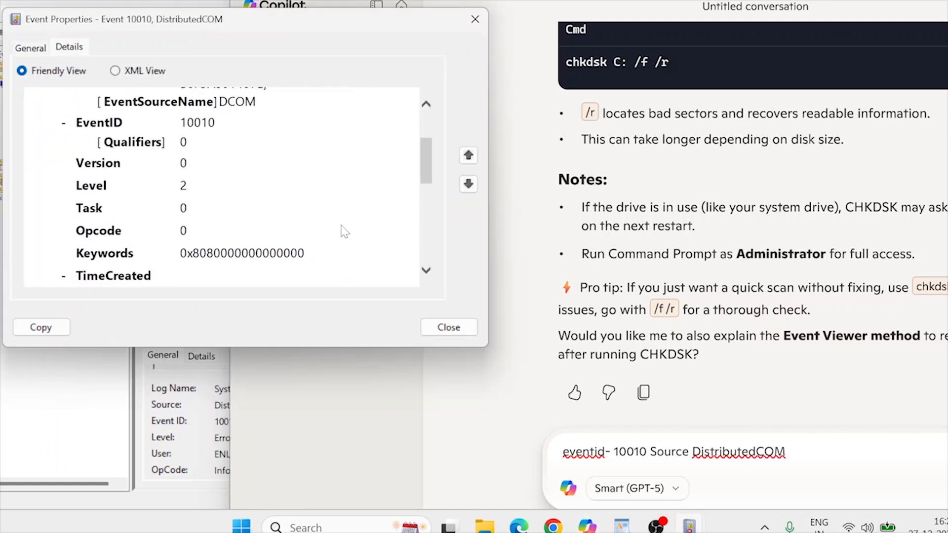
scroll(338, 223, down, 3)
scroll(222, 173, up, 8)
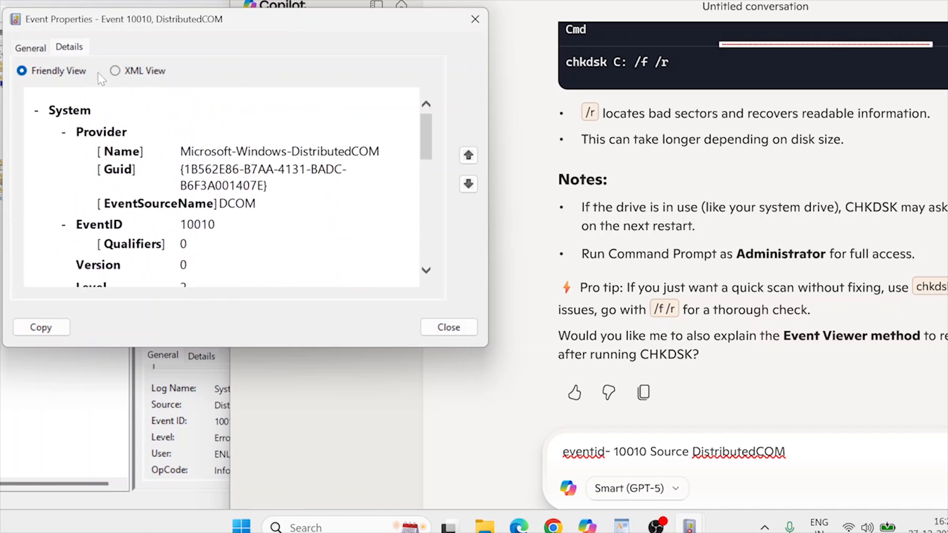
Step: Copy the error event's description text, append it to the drafted Copilot prompt, and send the prompt
click(30, 47)
drag(94, 89, 23, 78)
key(ctrl+c)
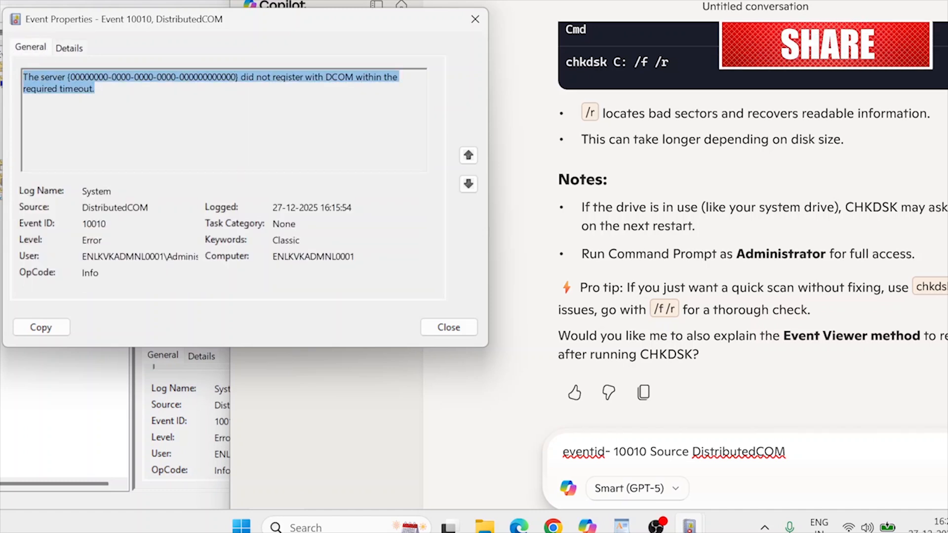
click(810, 452)
key(ctrl+v)
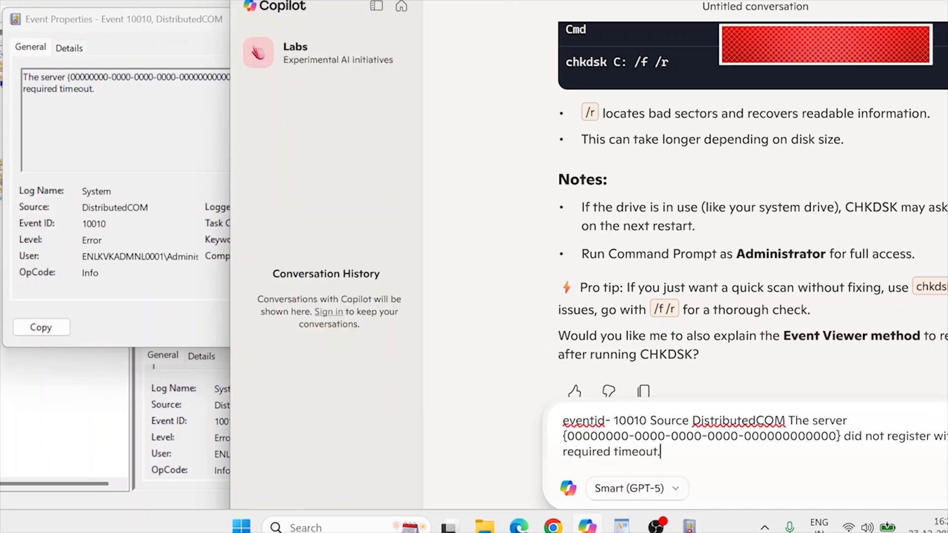
key(Return)
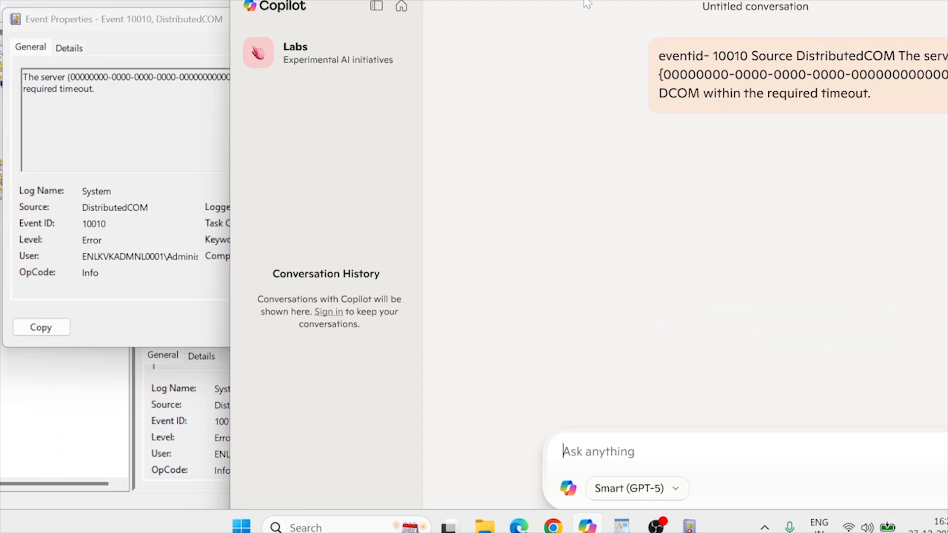
Step: Bring the Copilot window fully into view and read its explanation, causes and suggested fixes for event 10010
drag(438, 4, 129, 3)
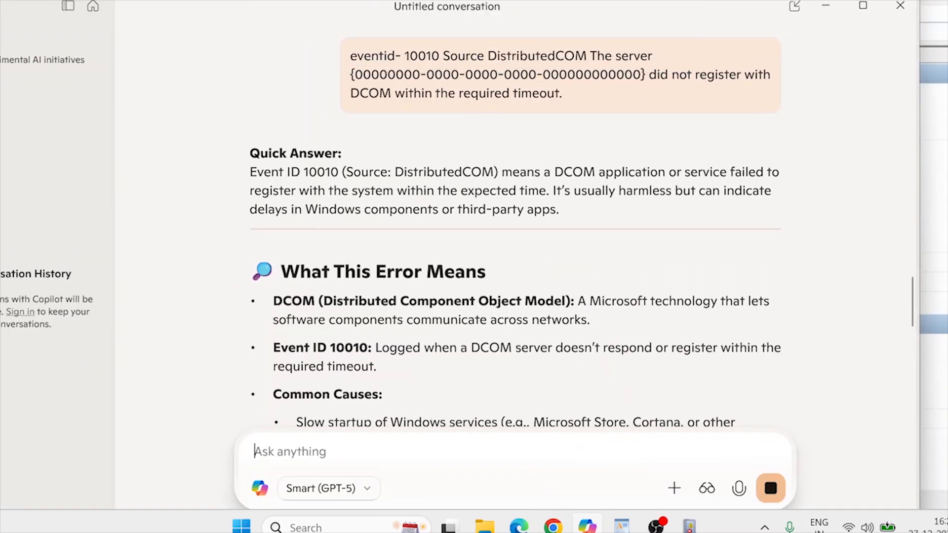
drag(251, 153, 571, 191)
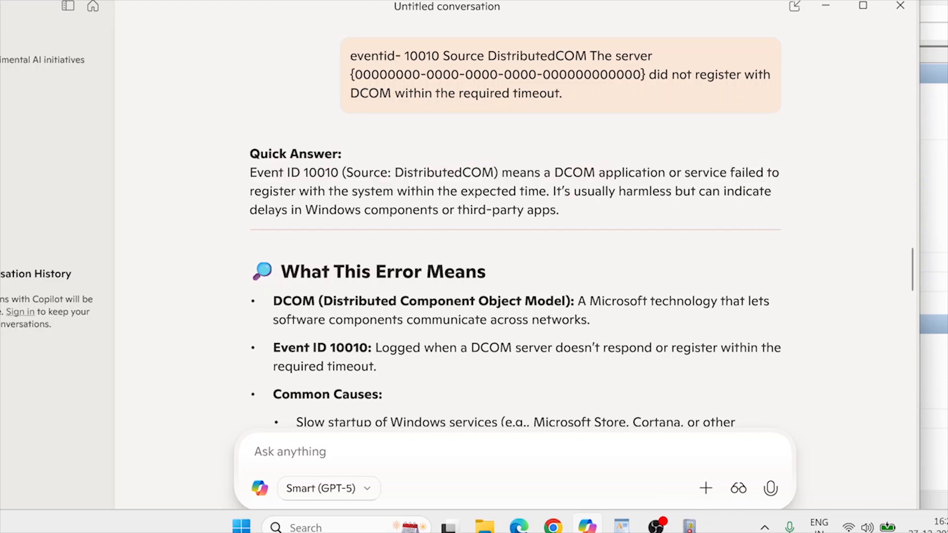
scroll(516, 228, down, 4)
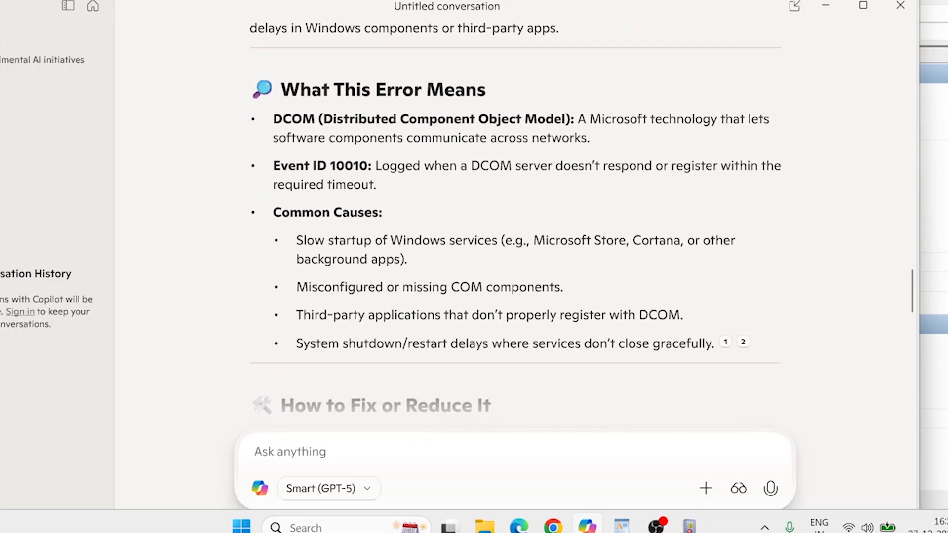
scroll(516, 228, down, 8)
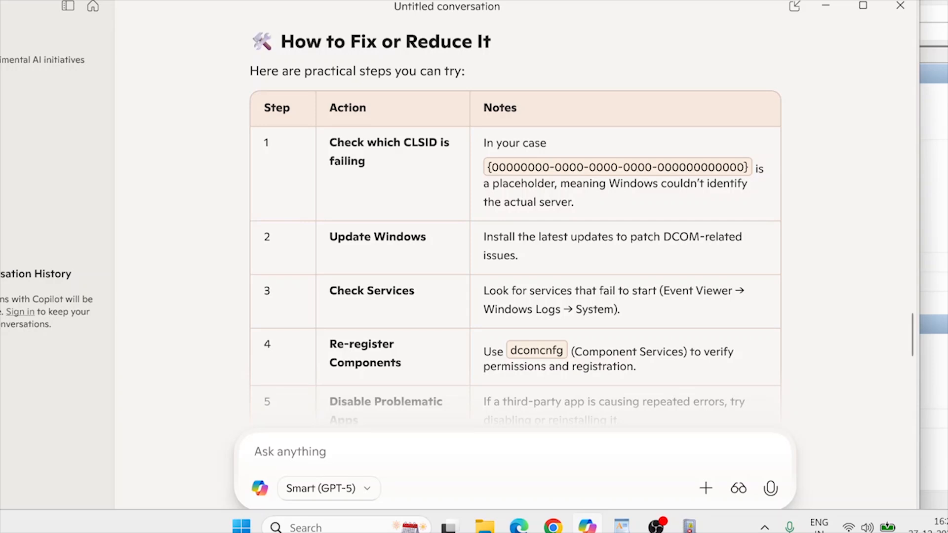
drag(482, 237, 745, 237)
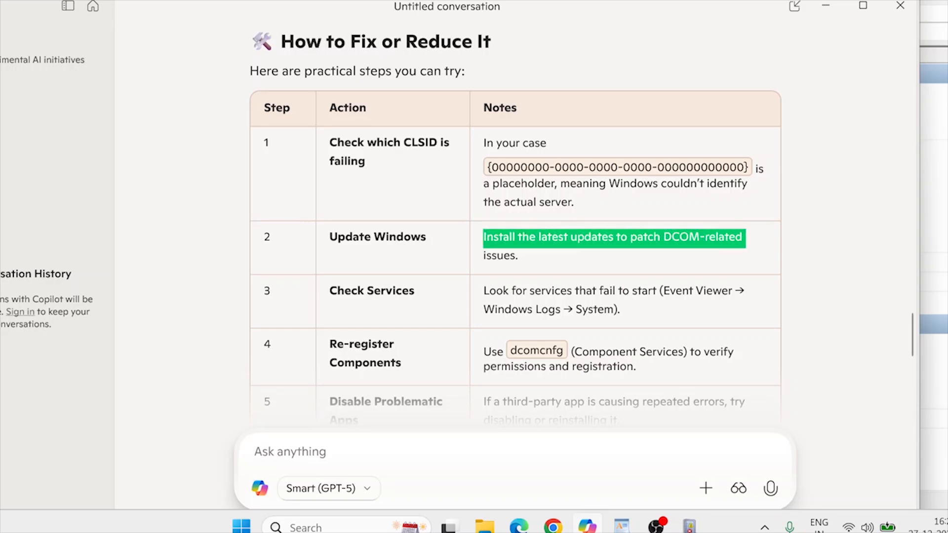
scroll(516, 227, down, 6)
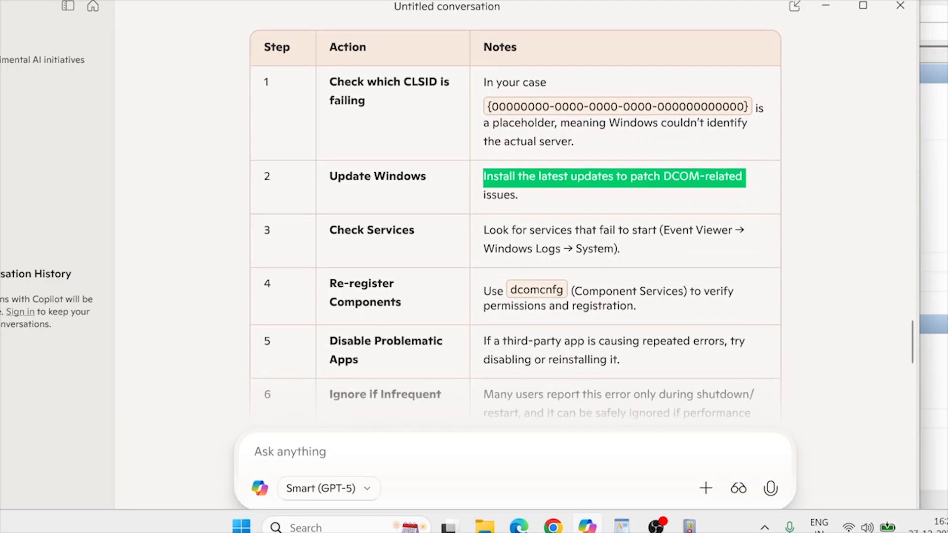
scroll(516, 227, down, 4)
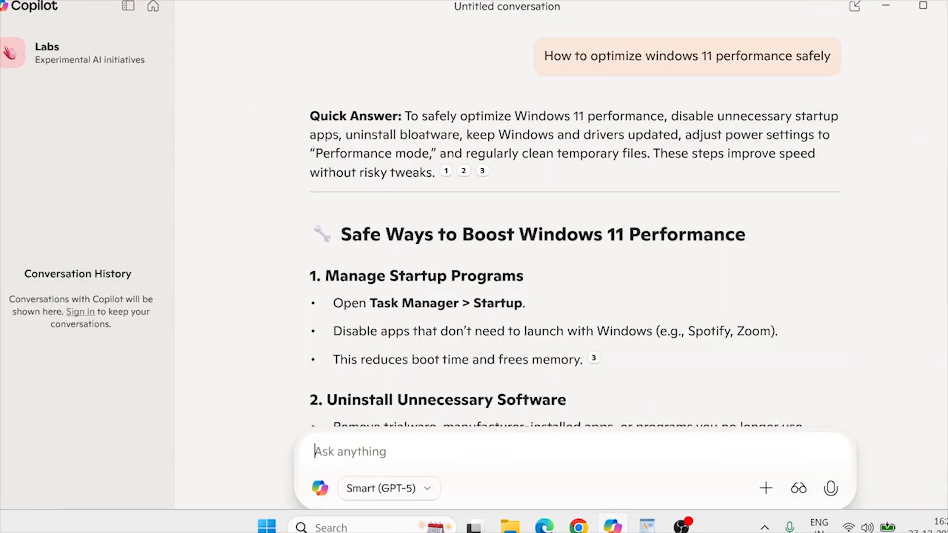
Step: Look through Copilot's Windows 11 performance tips and send the prompt "improve bootime in windows 11"
scroll(575, 242, down, 10)
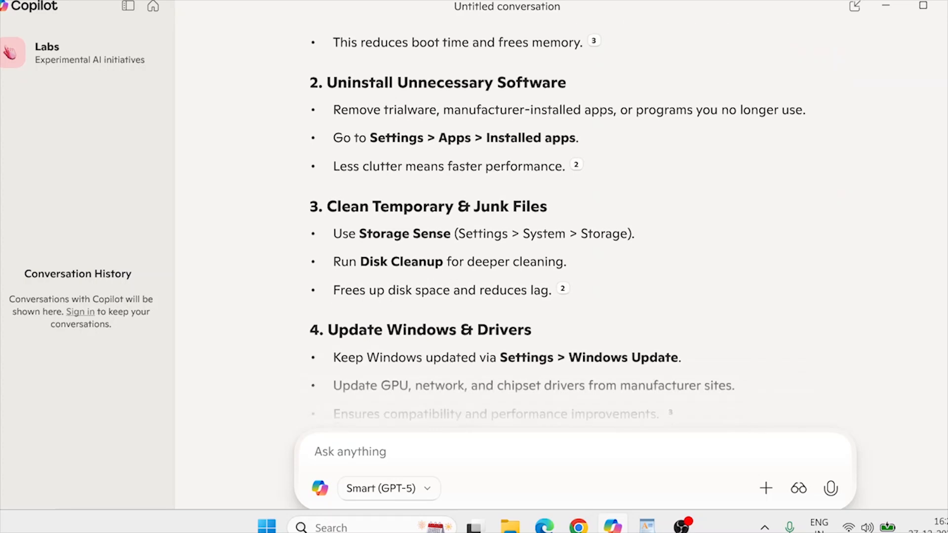
scroll(575, 242, down, 10)
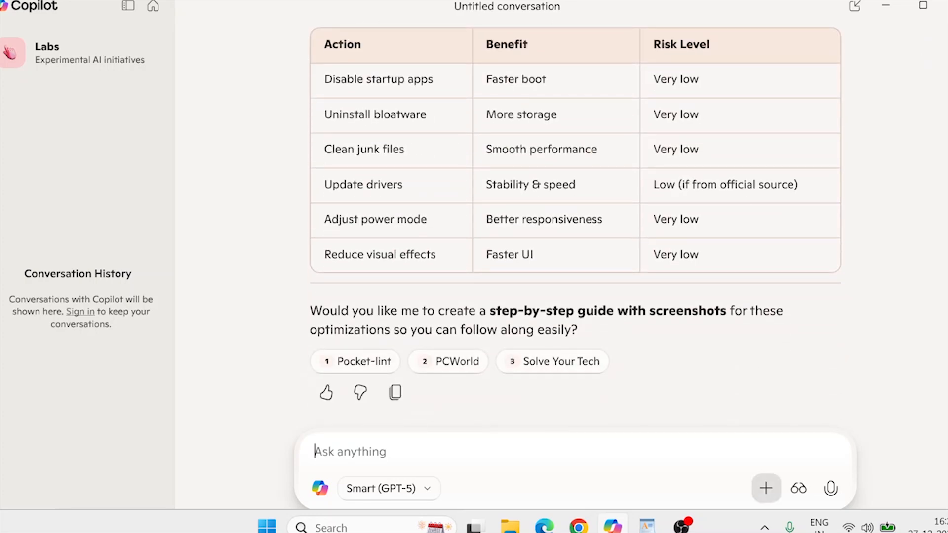
text(improv)
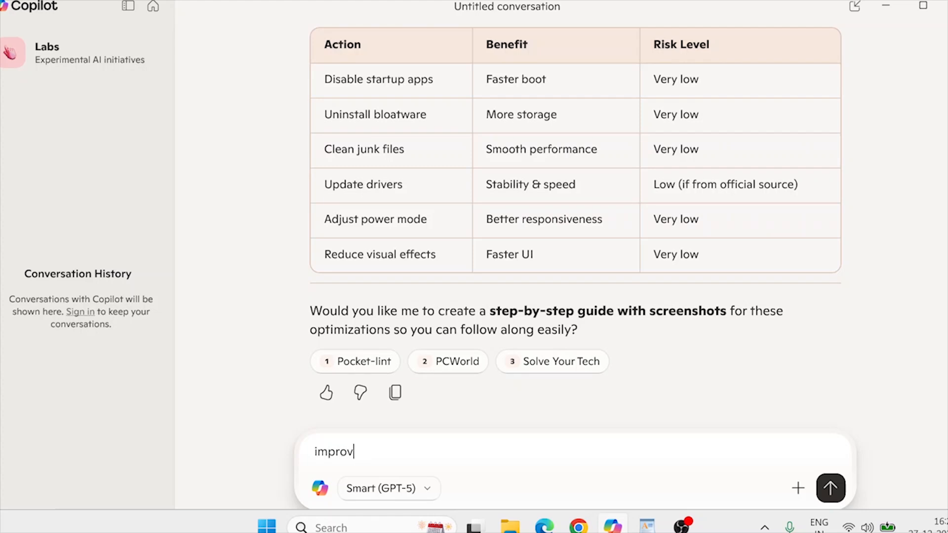
text(e bootime in)
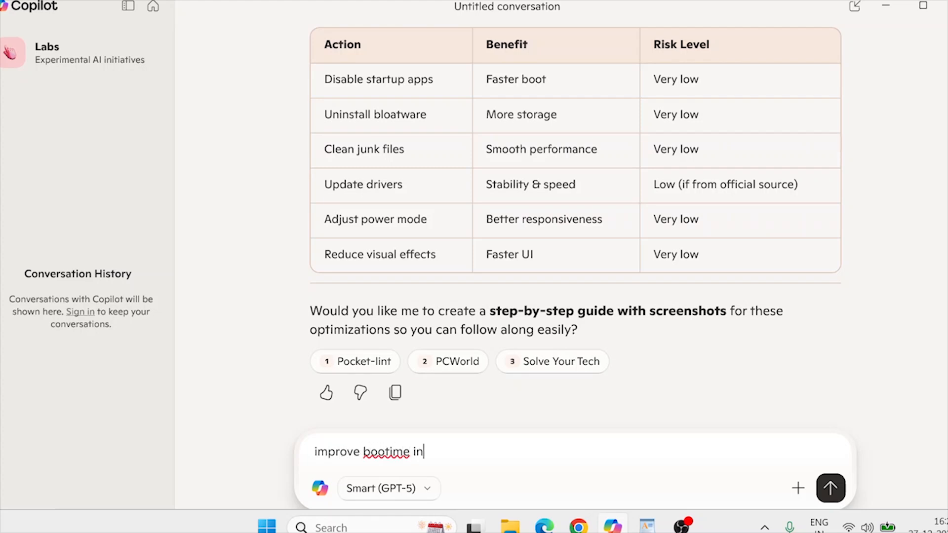
text( windows 11)
key(Return)
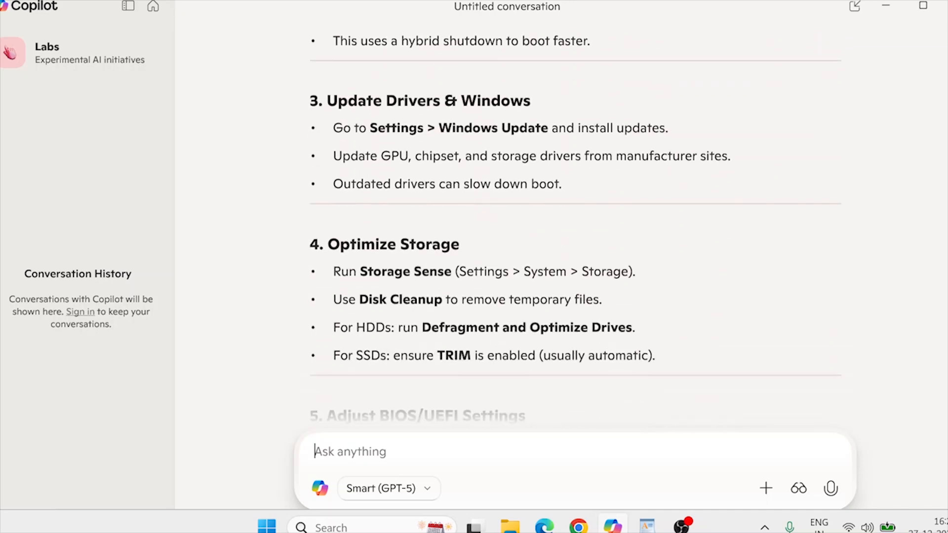
Step: Look through Copilot's boot-time improvement tips down to the Quick Checklist table
scroll(576, 237, down, 8)
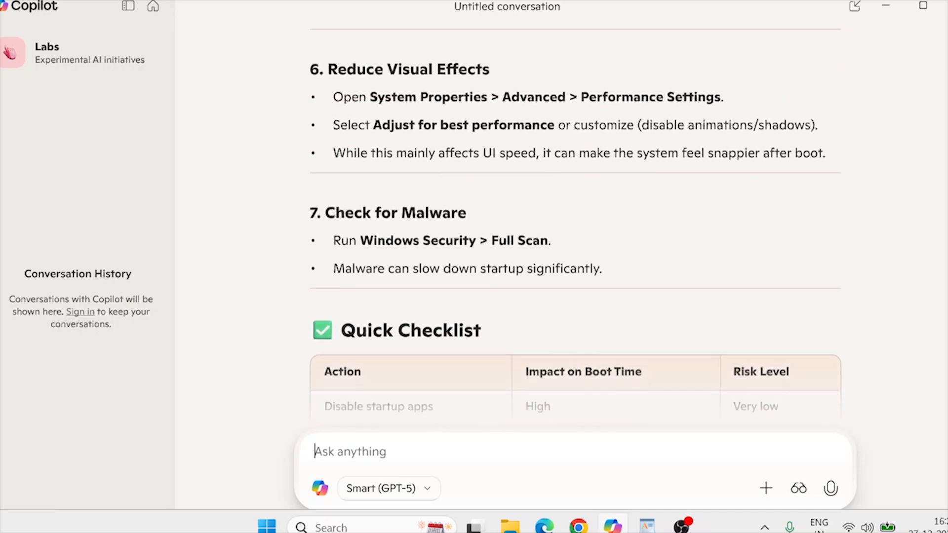
scroll(639, 354, down, 3)
scroll(639, 354, up, 6)
scroll(626, 351, down, 8)
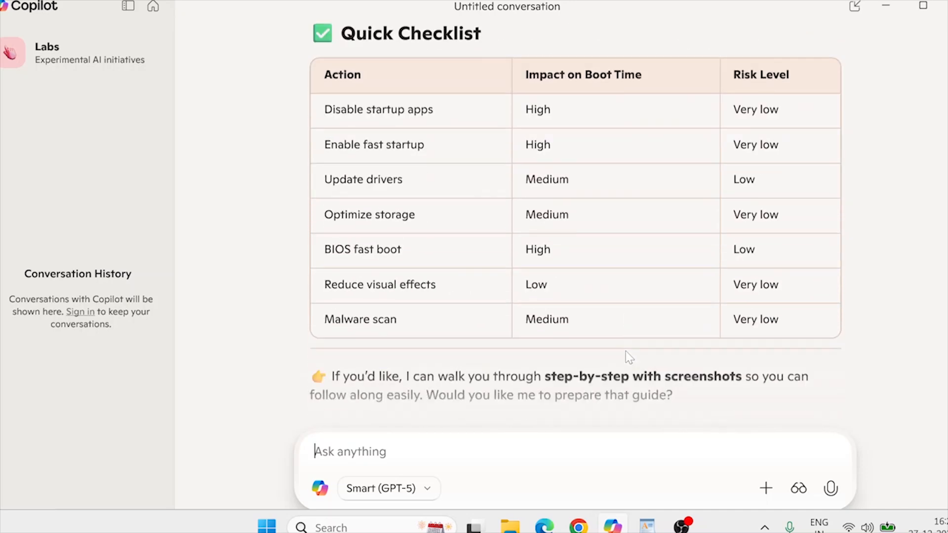
Step: Send Copilot the prompt "What data does copilot use?"
text(What )
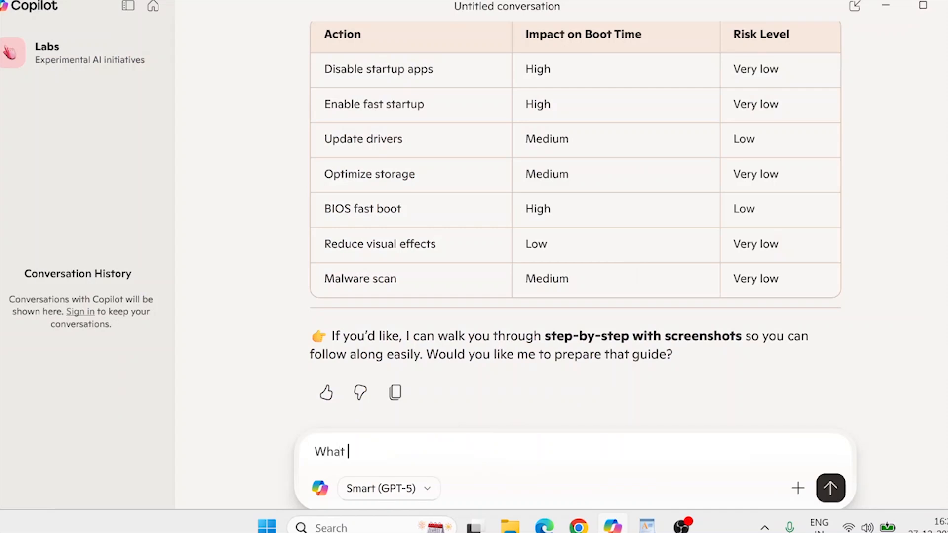
text(data does copi)
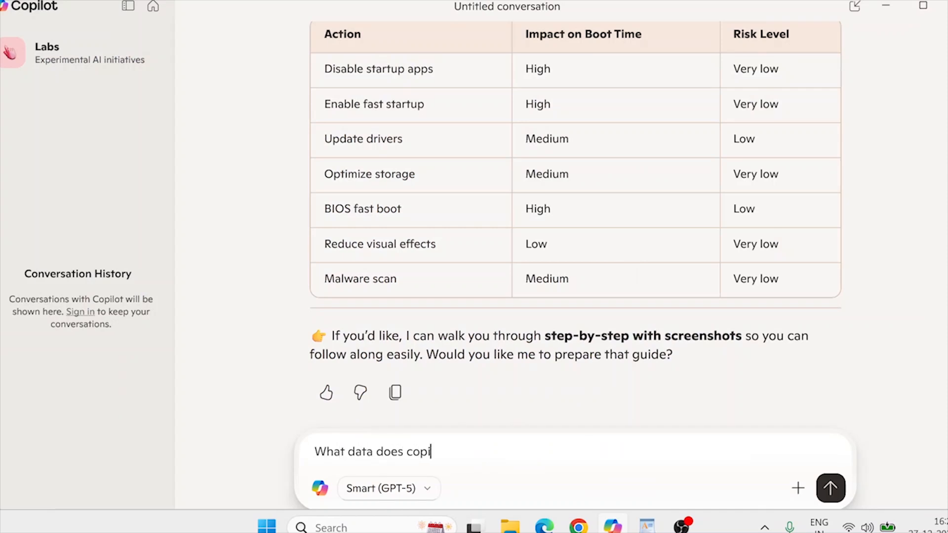
text(lot use?)
key(Return)
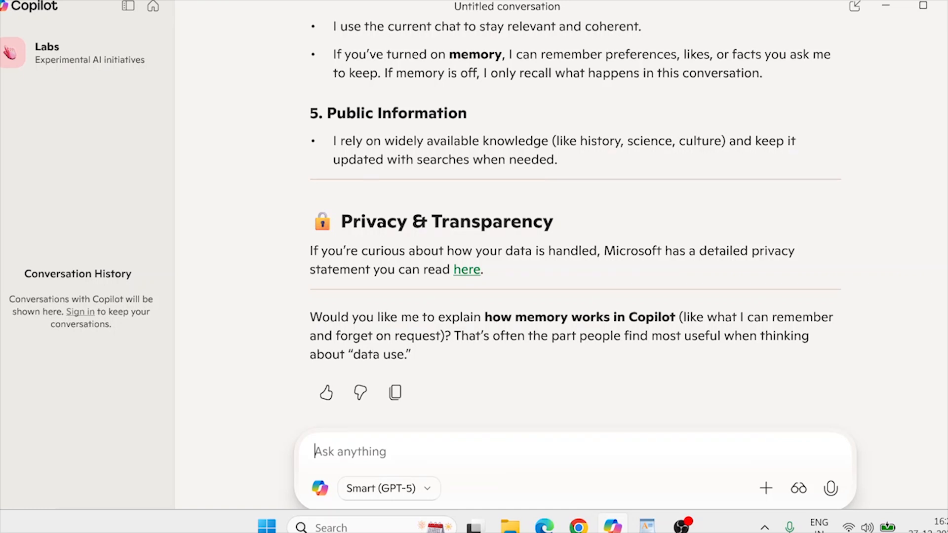
Step: Ask Copilot "How to limit copilot permissions"
text(How to limit co)
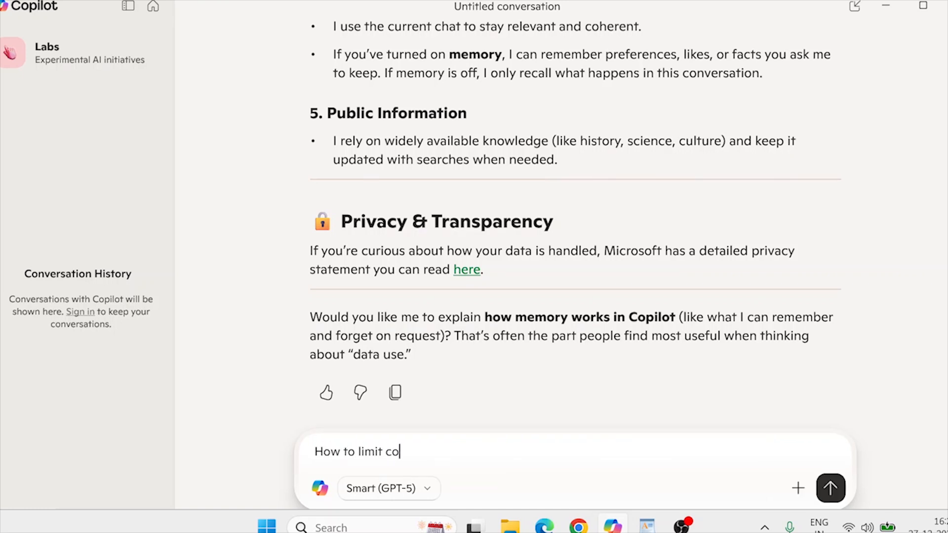
text(ssions)
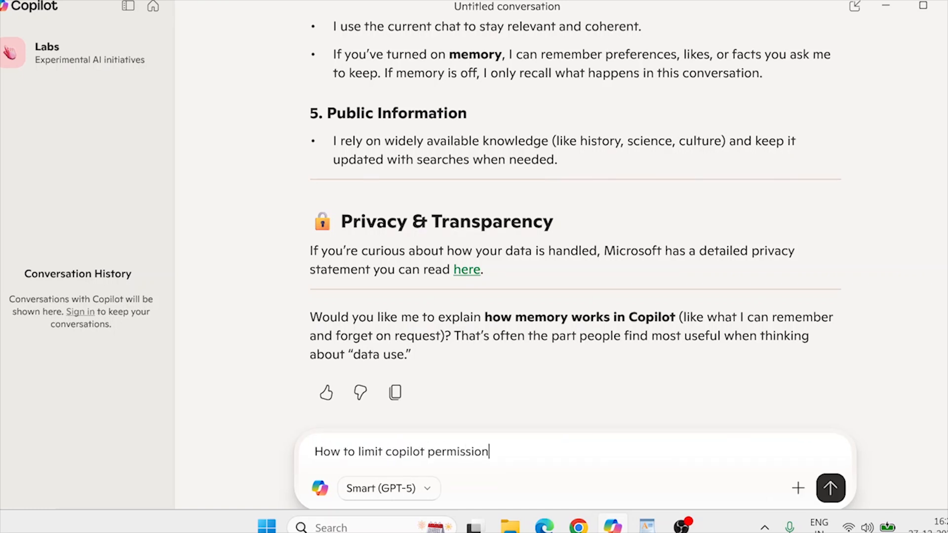
key(Return)
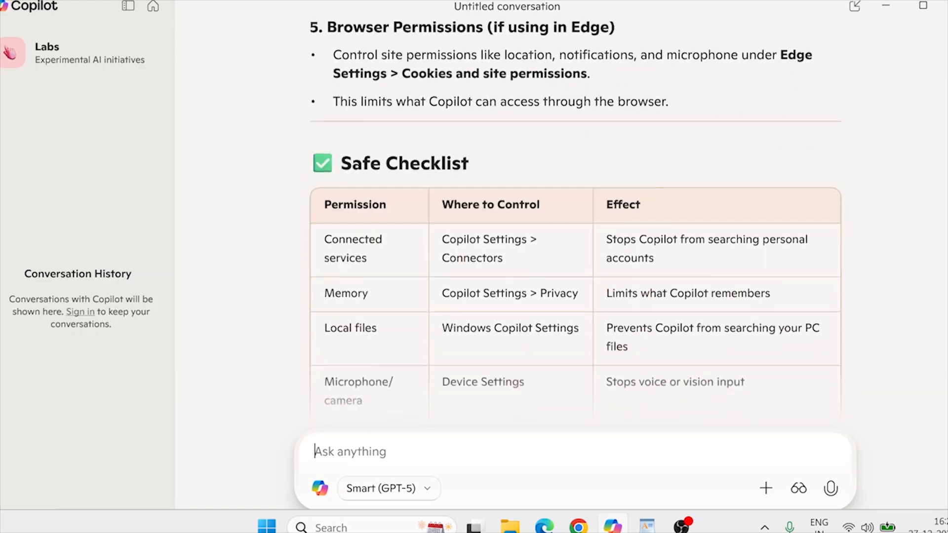
Step: Search Windows for "update" and open the Check for updates system settings
click(382, 528)
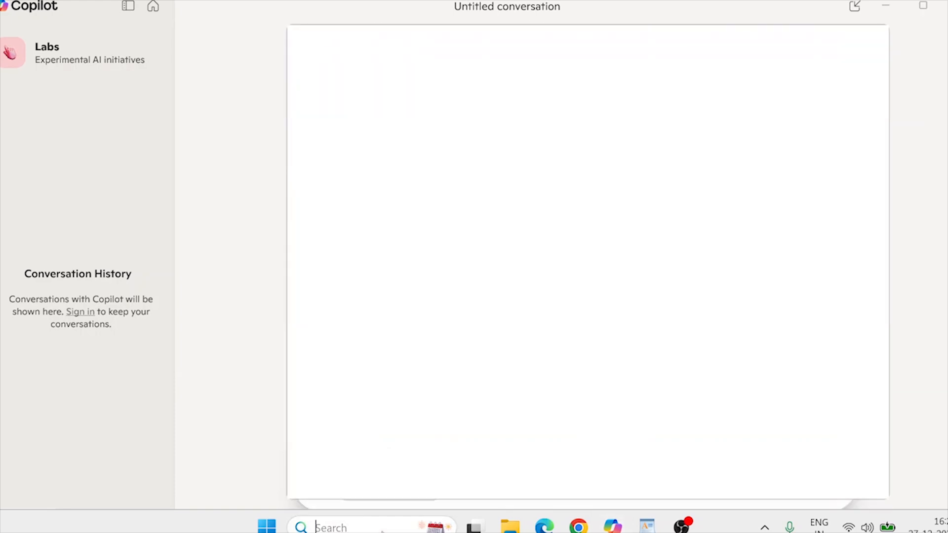
text(update)
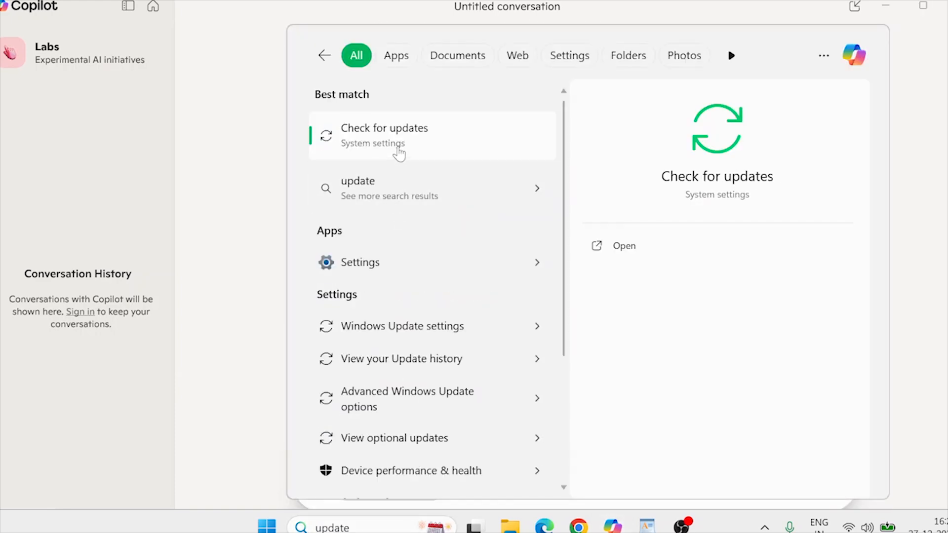
click(399, 154)
click(899, 117)
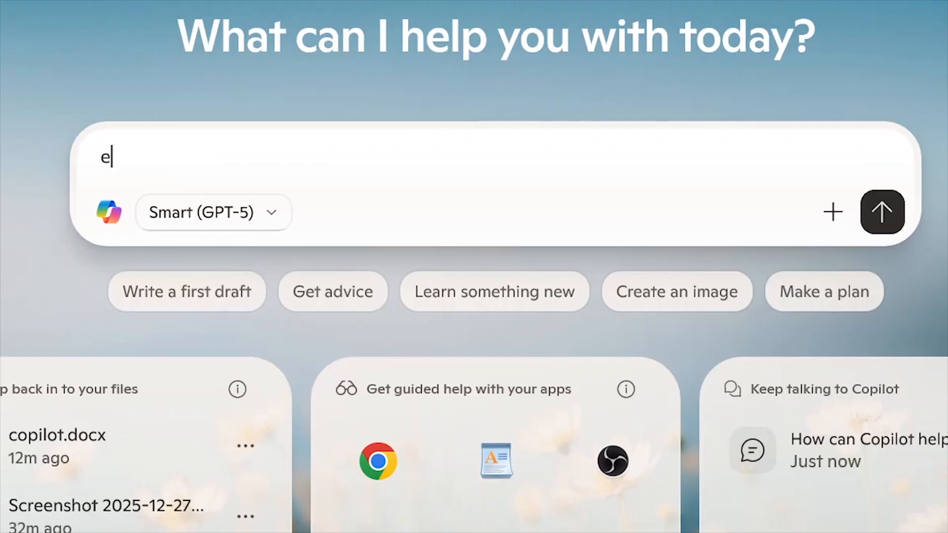
Step: Send Copilot the prompt "explain this windows update error- 0x80070306" and read through its causes, fixes and risks
text(xplain this )
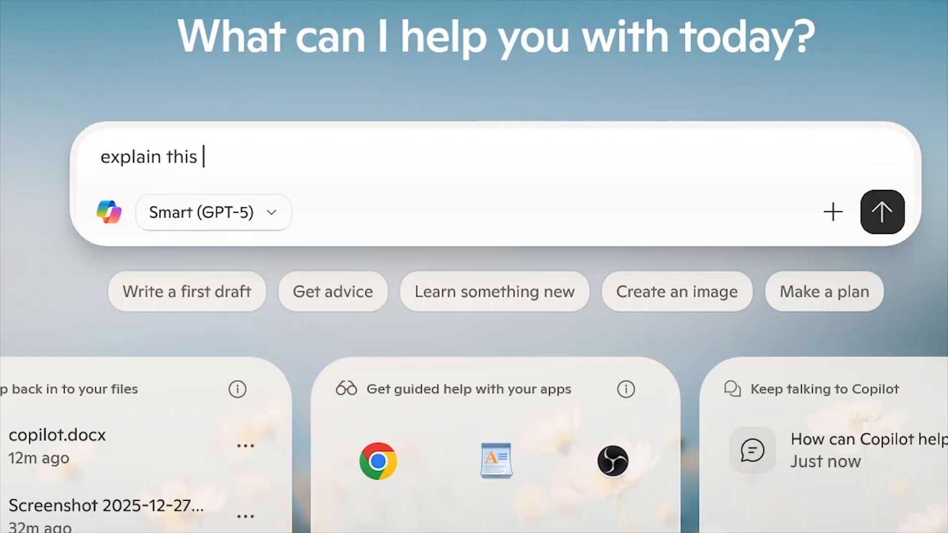
text(windows updat)
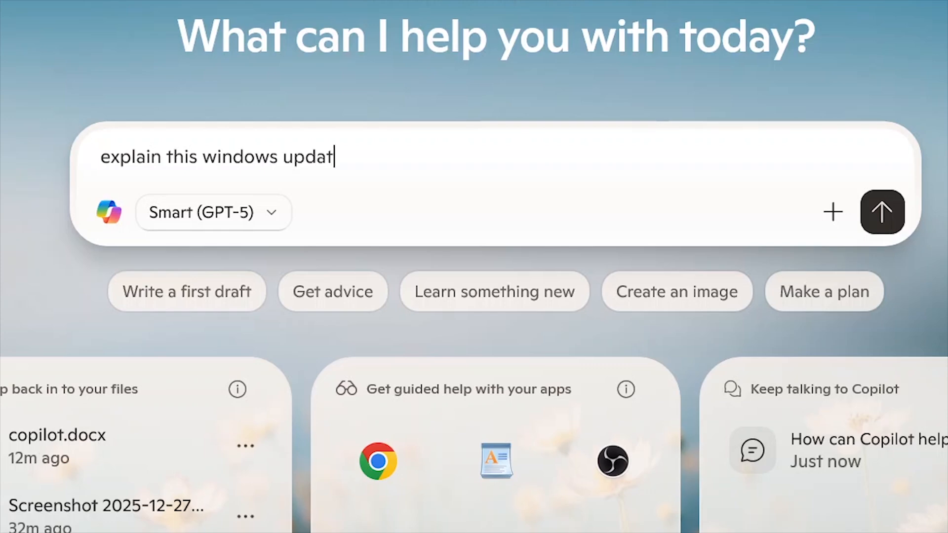
text(e error)
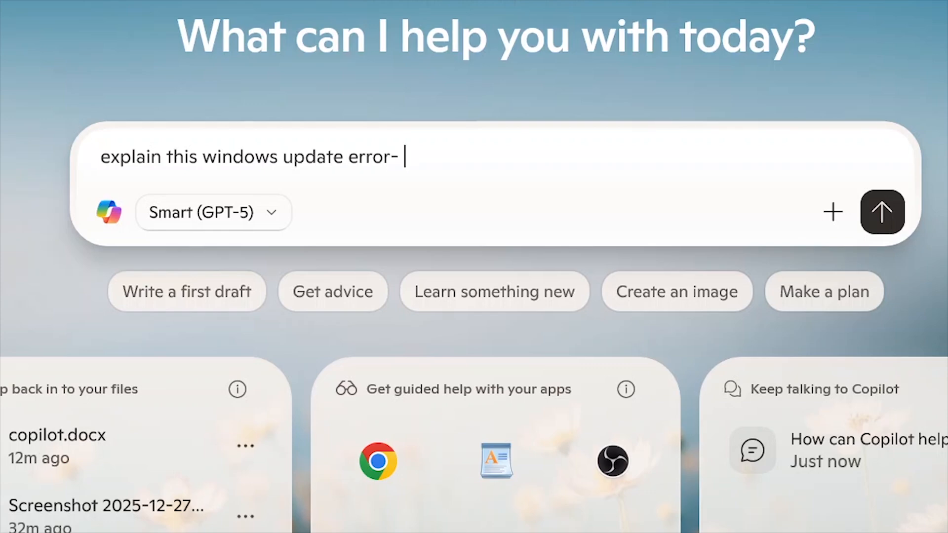
text(- )
text(0x80070)
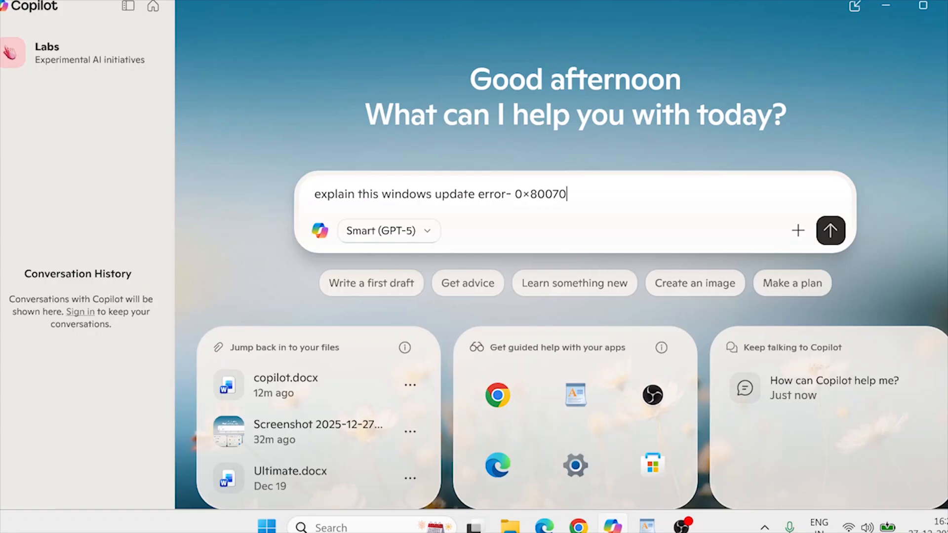
text(306)
key(Return)
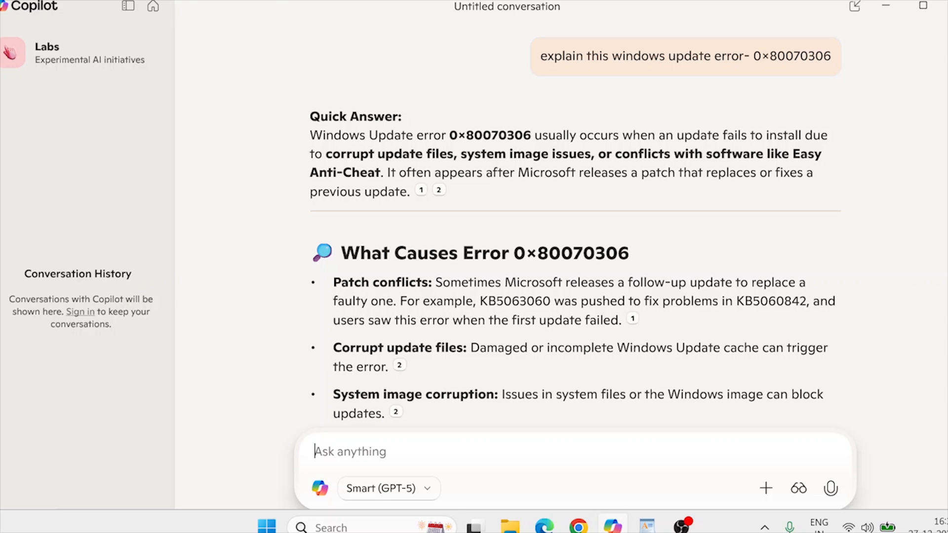
scroll(575, 222, down, 10)
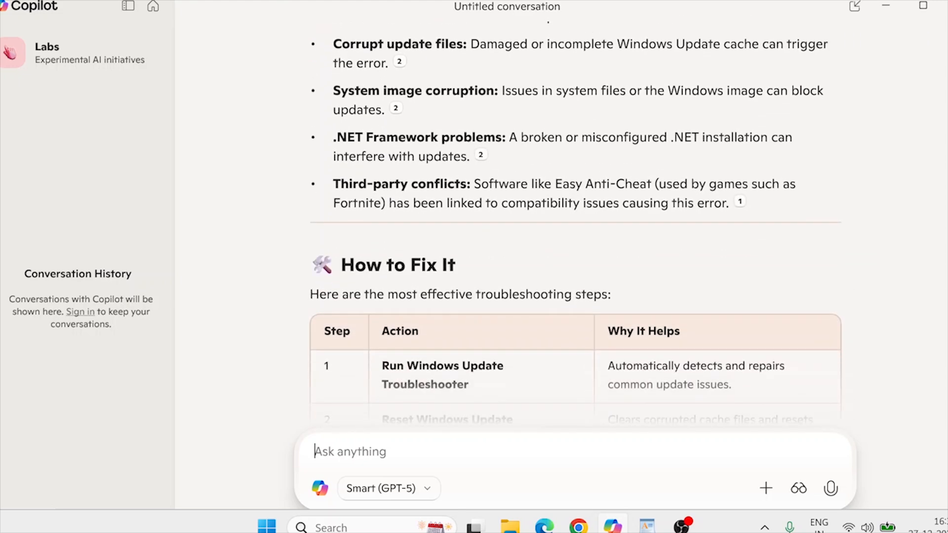
scroll(575, 223, down, 1)
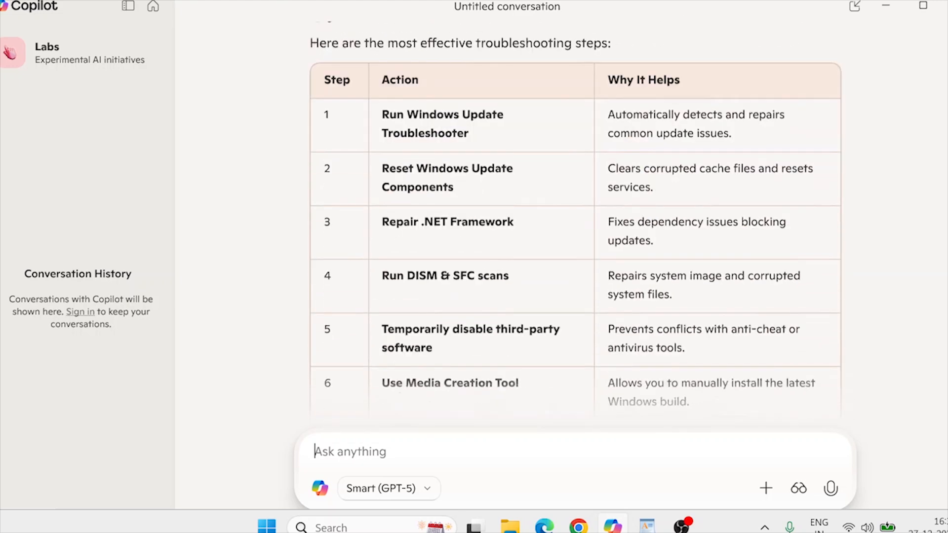
scroll(576, 223, down, 8)
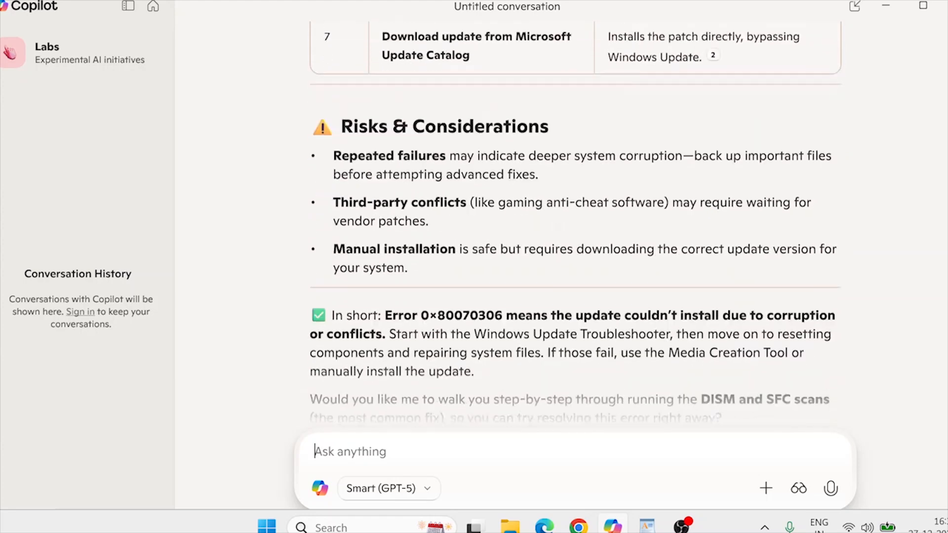
Step: Send the prompt "Summarize in 100 words this text -" followed by the copied article about Microsoft's AI investment in India
text(Summarize)
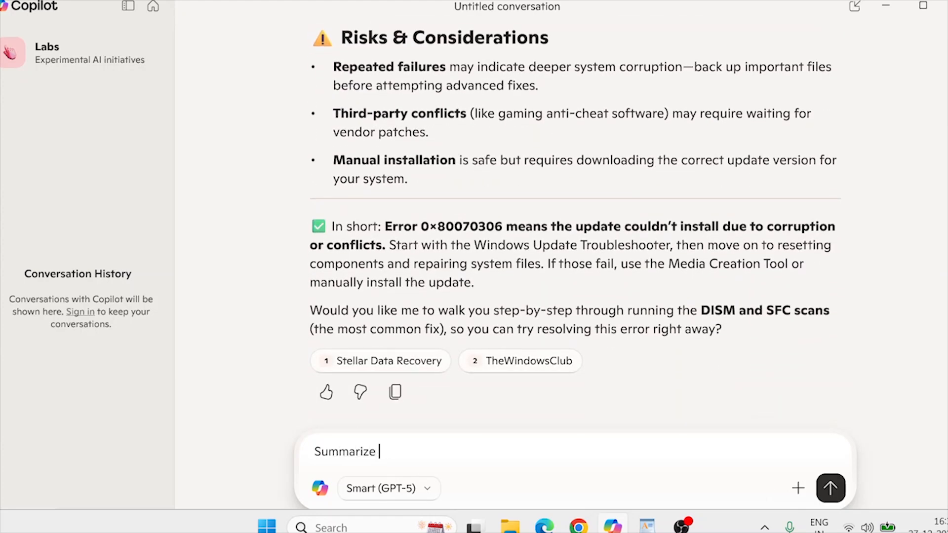
text( in 100 worrds)
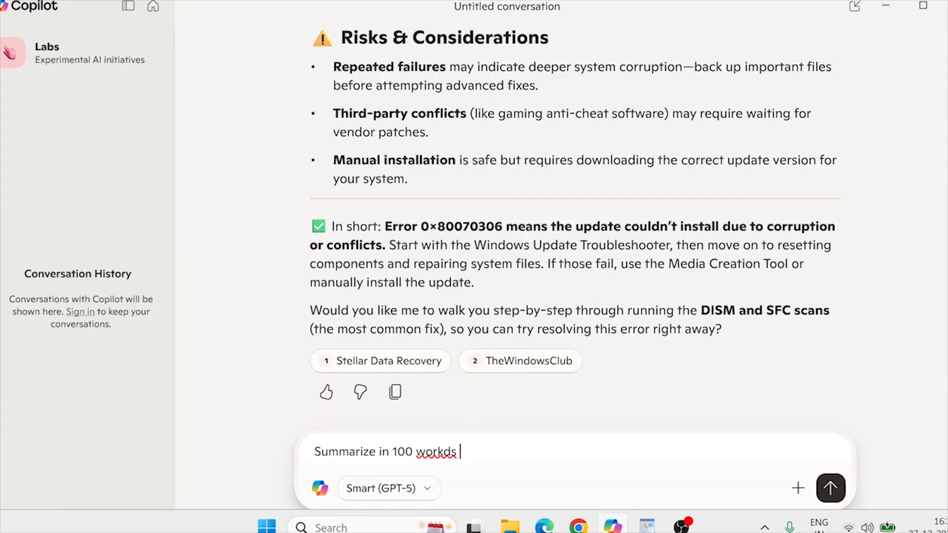
key(BackSpace)
key(BackSpace)
key(BackSpace)
text(ds this)
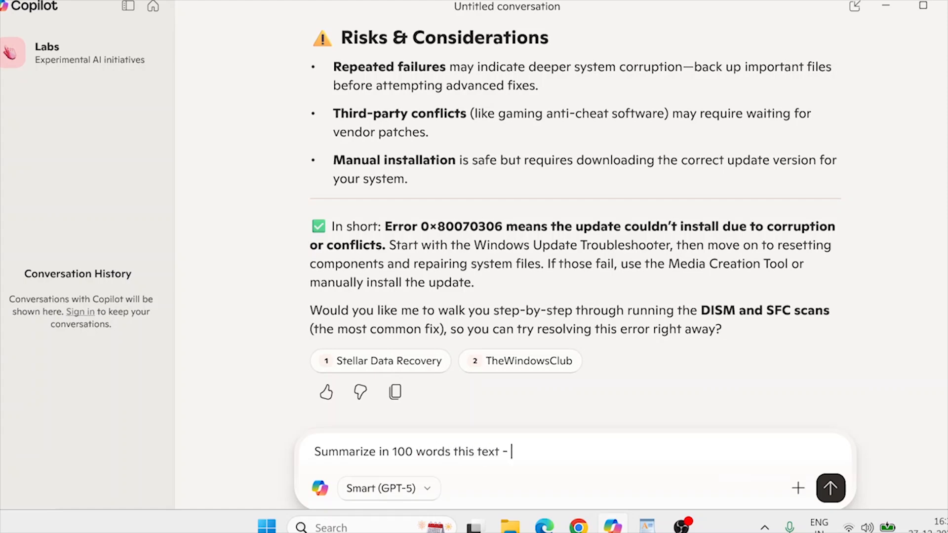
text( text -)
key(ctrl+v)
key(Return)
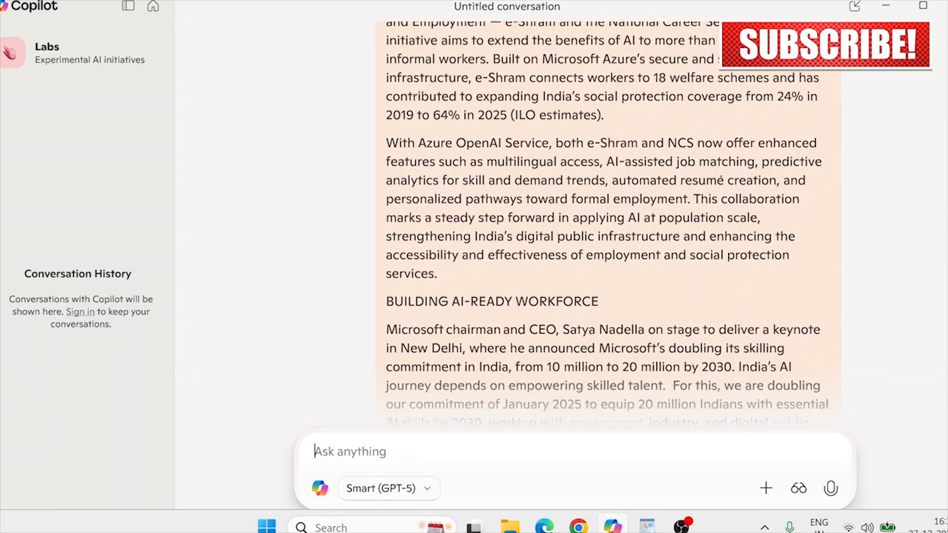
Step: Send the follow-up prompt "Rewrite this content professionally" for the article summary
text(Rewrite th)
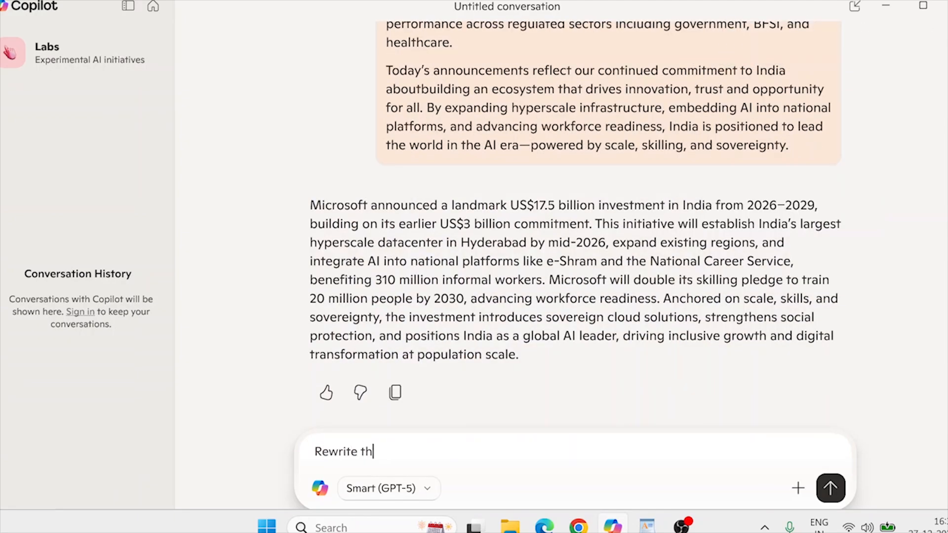
text(is content professionally)
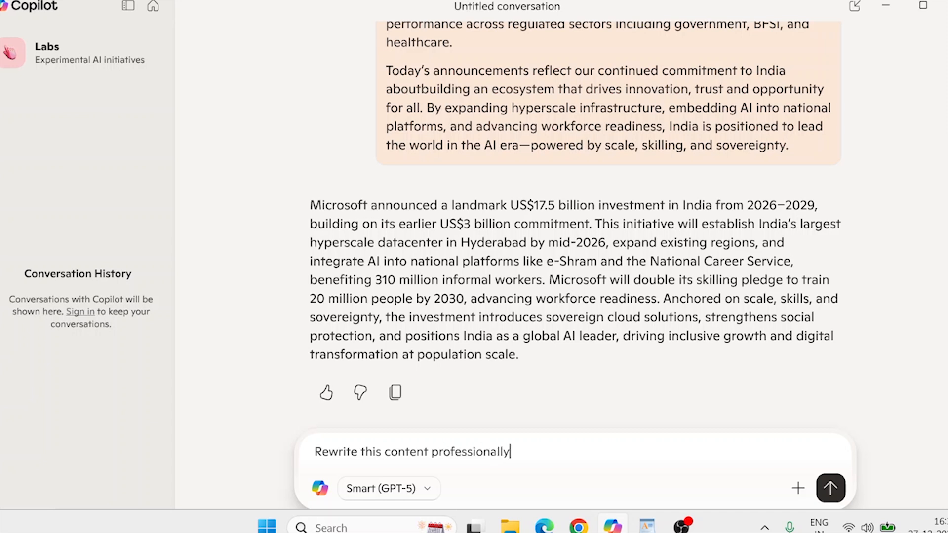
key(Return)
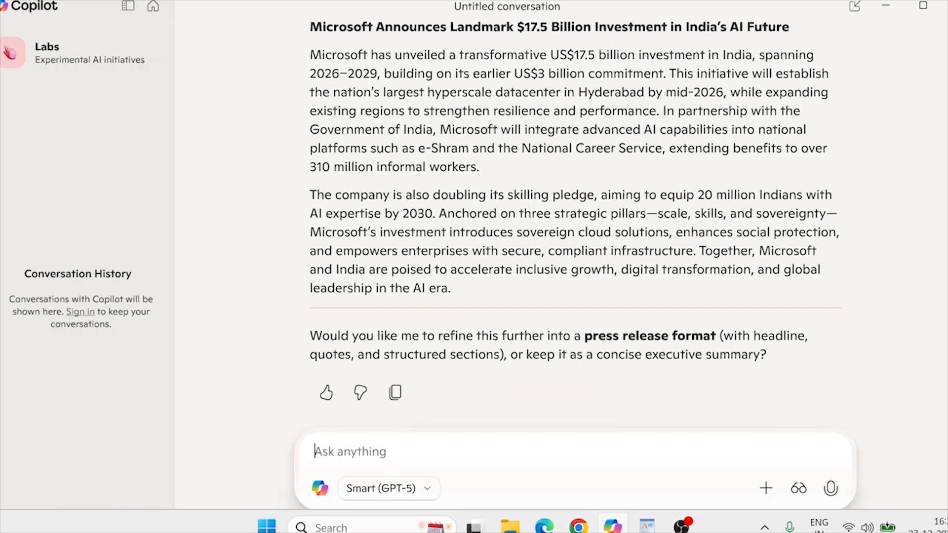
Step: Send the prompt "Write this for an email to my frient" to turn the rewritten text into an email
text(Write this for an email)
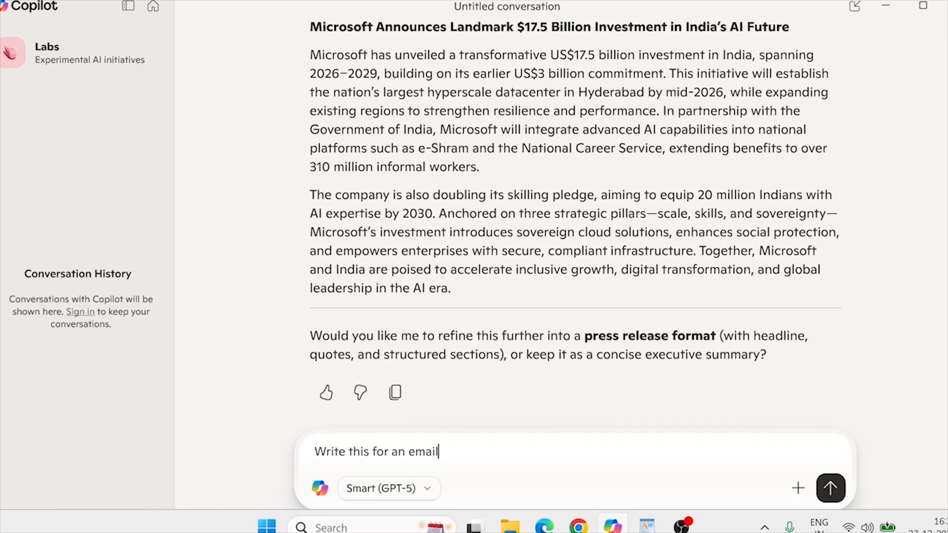
text( to my frient)
key(Return)
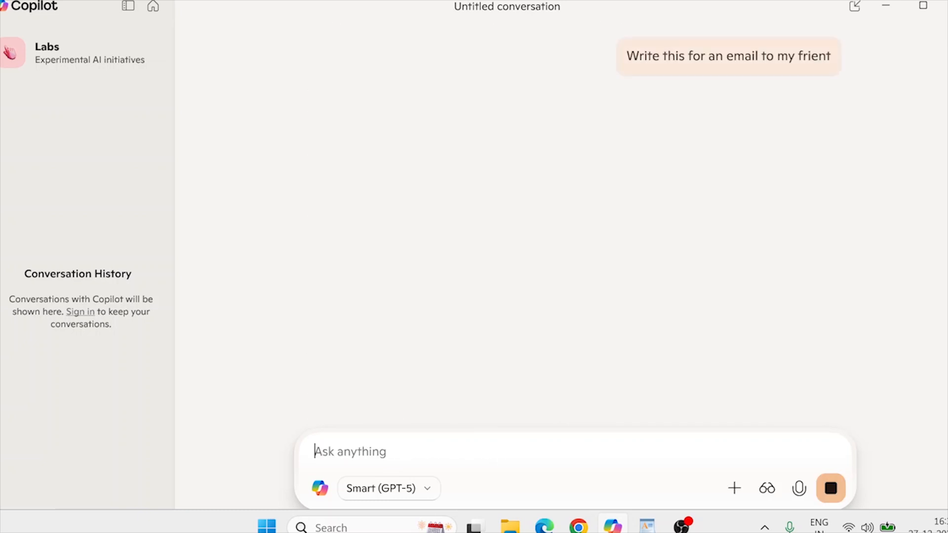